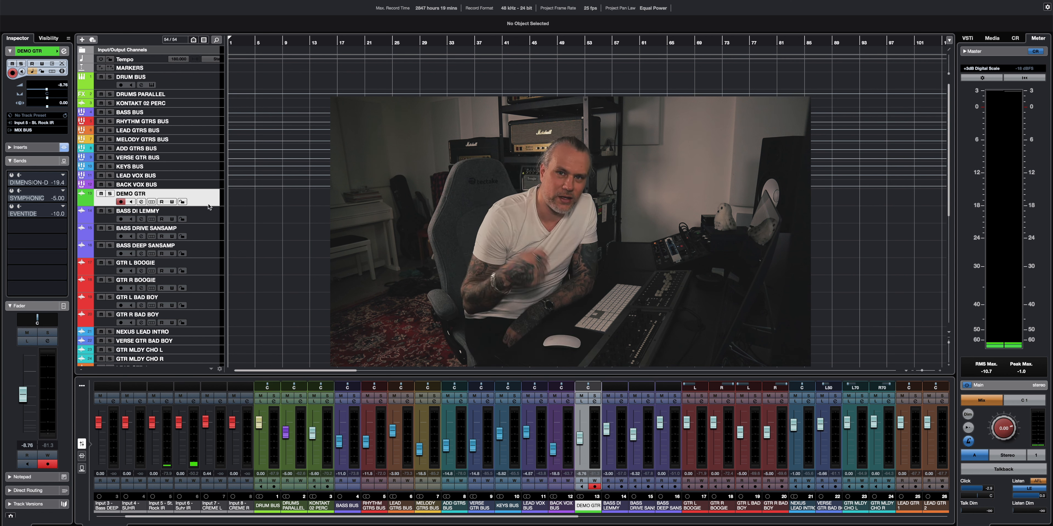
- Look through the project's track list and check the channels' inserts, sends and faders in the MixConsole
left_click(132, 204)
left_click(131, 202)
left_click(131, 203)
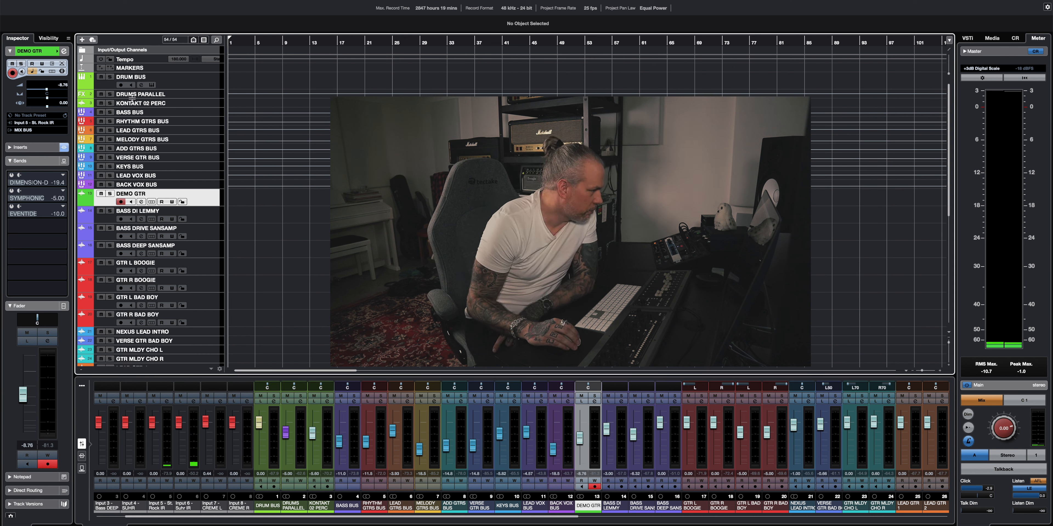
scroll(320, 222, "down", 10)
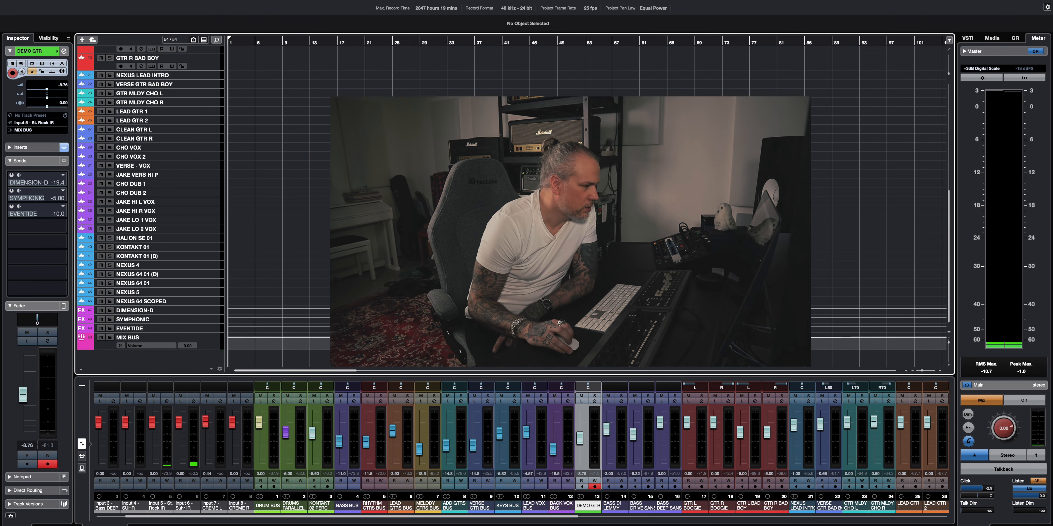
scroll(150, 205, "up", 12)
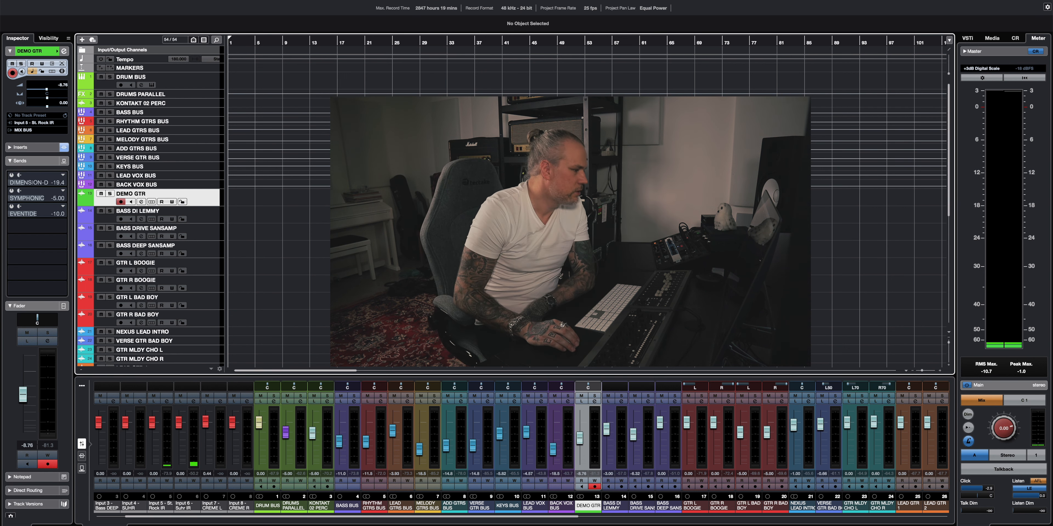
scroll(150, 205, "down", 4)
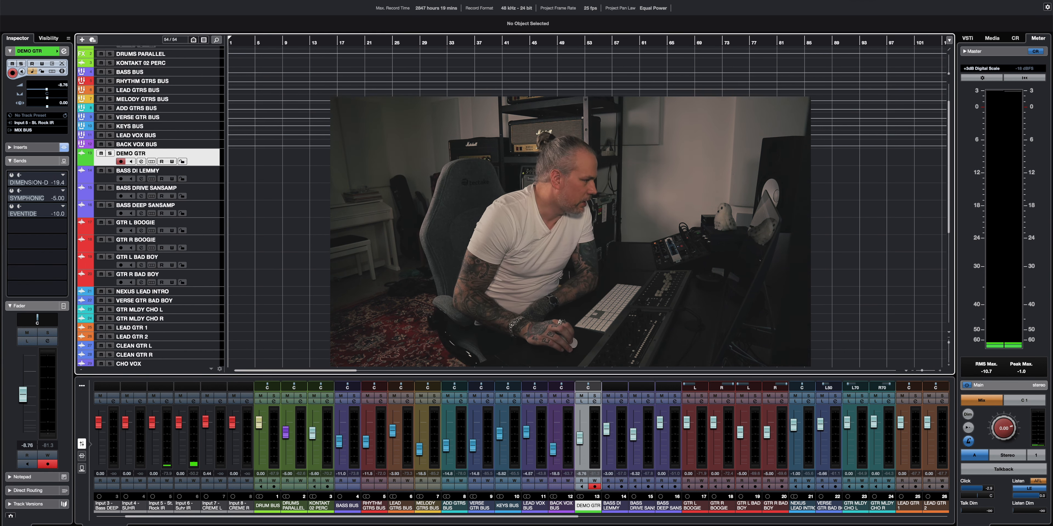
scroll(151, 204, "up", 4)
key("F3")
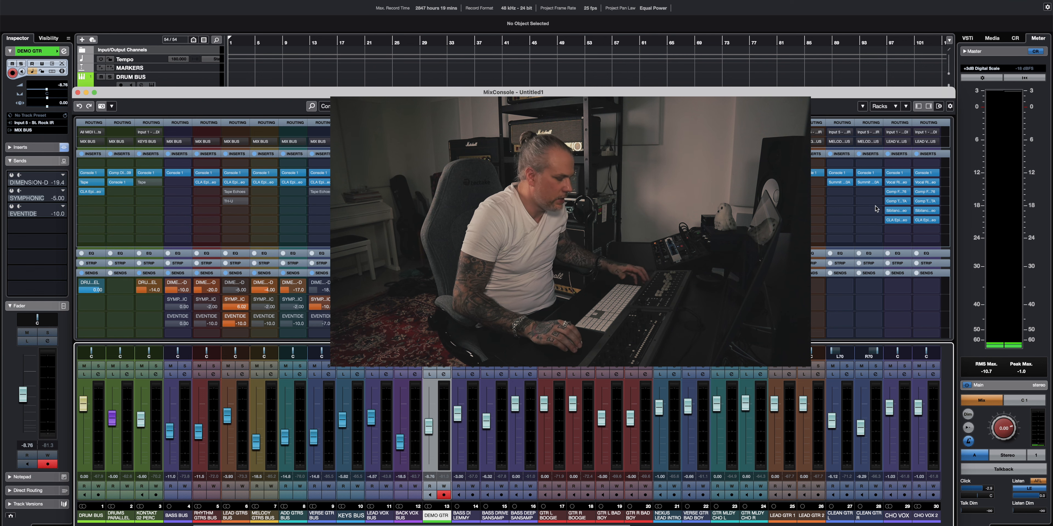
key("F3")
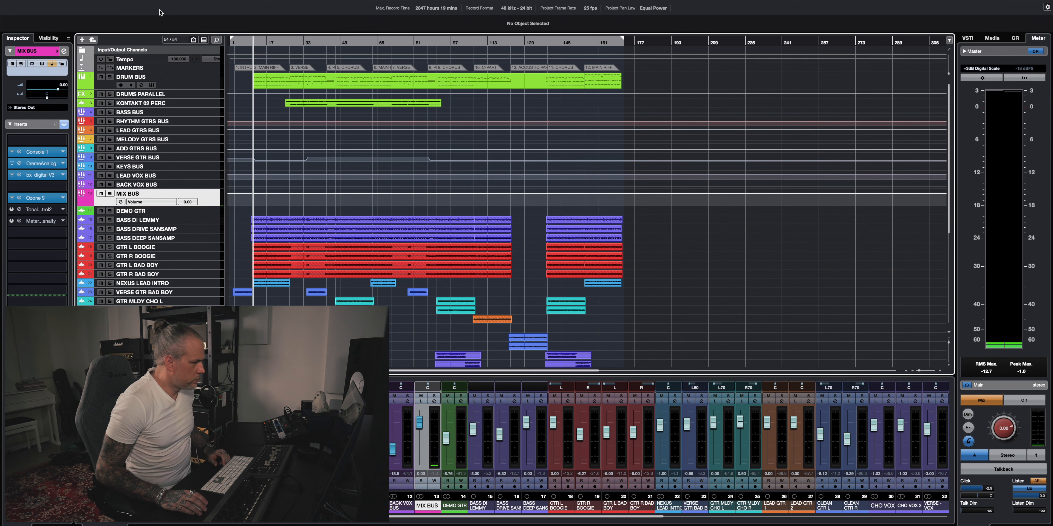
- Look over the song's arrangement from the marker track down to the vocal tracks
scroll(743, 259, "down", 5)
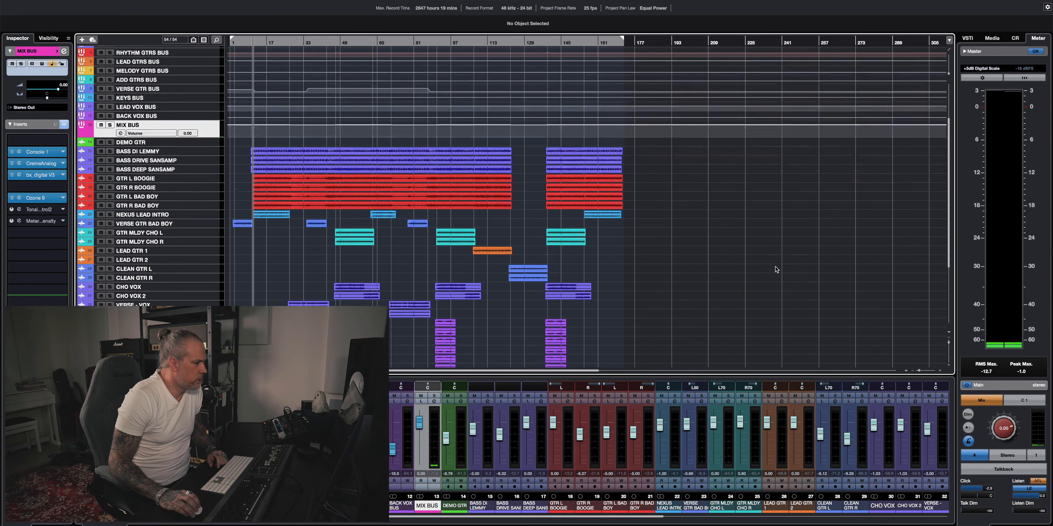
scroll(775, 270, "up", 5)
scroll(775, 269, "down", 5)
scroll(775, 270, "up", 5)
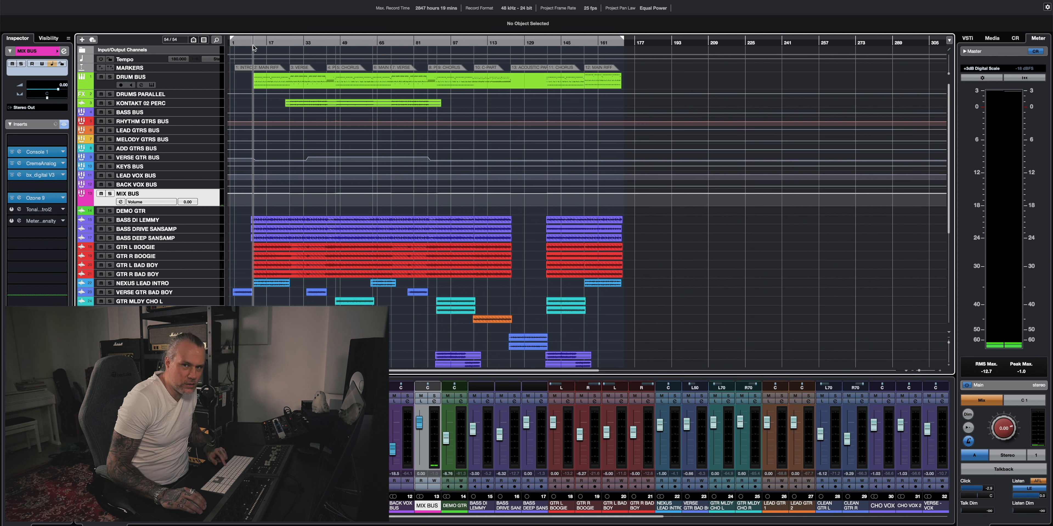
- Play the song and compare the mix with the MIX BUS inserts bypassed and active
key("space")
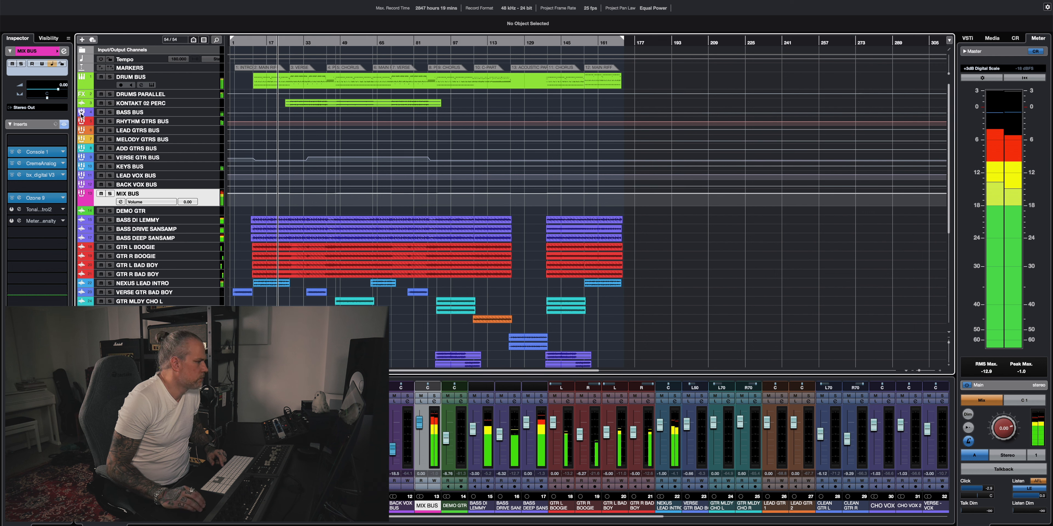
left_click(64, 125)
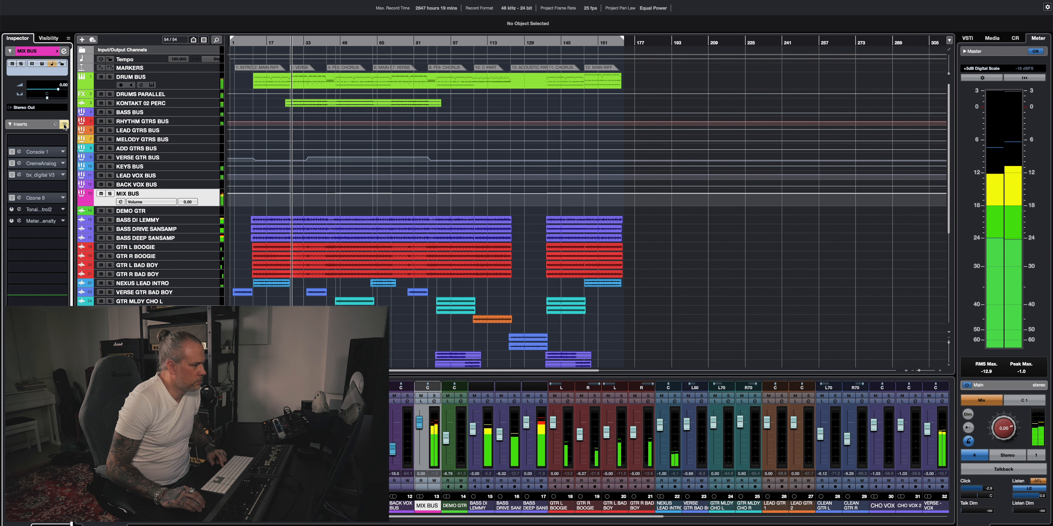
left_click(64, 125)
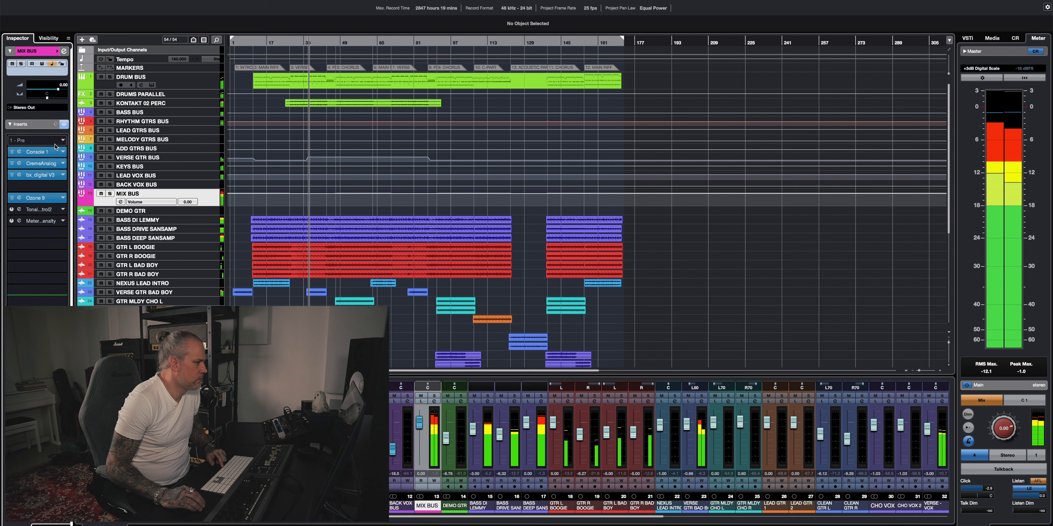
left_click(65, 124)
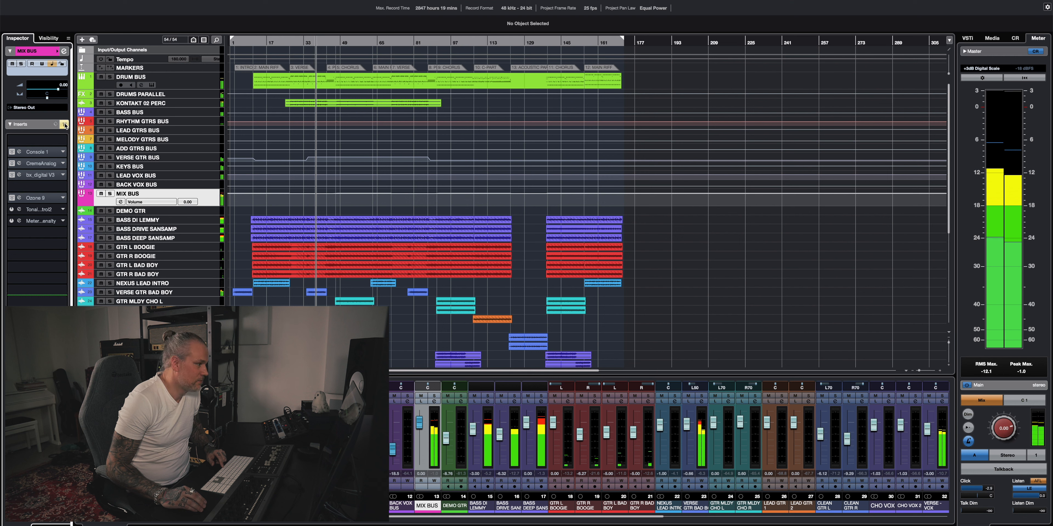
left_click(65, 124)
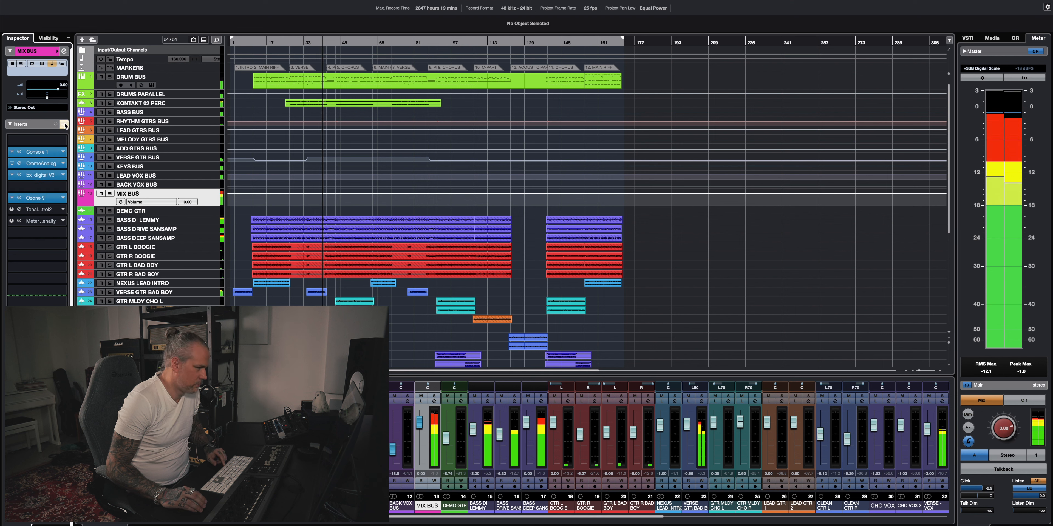
key("space")
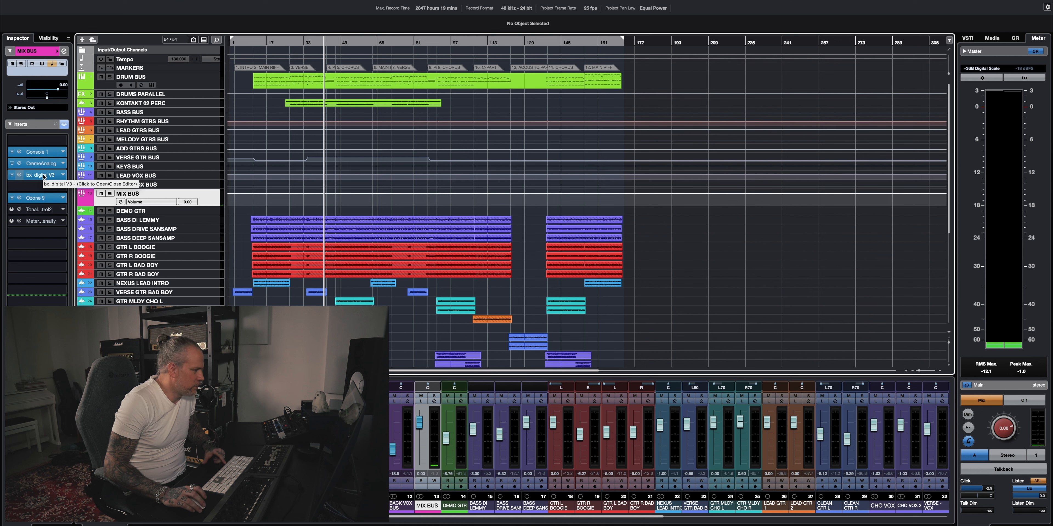
- Open Ozone 9 on the MIX BUS and compare its processing bypassed and active during playback, trying Gain Match on and off
left_click(42, 199)
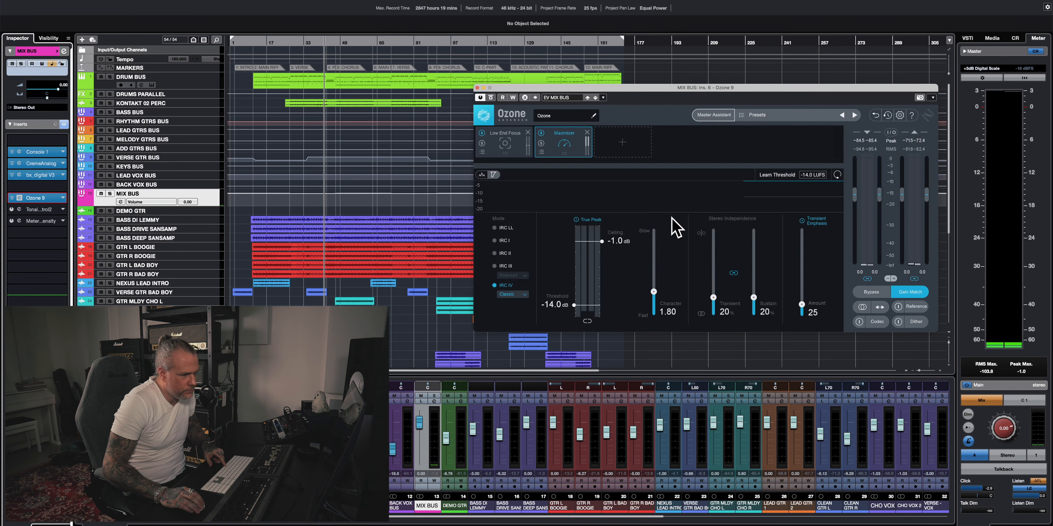
key("space")
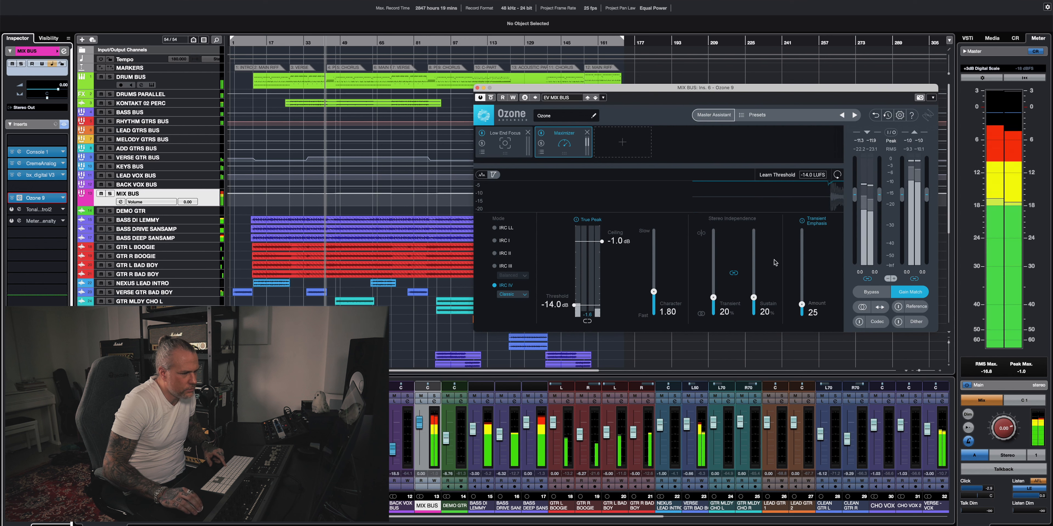
left_click(871, 292)
left_click(871, 293)
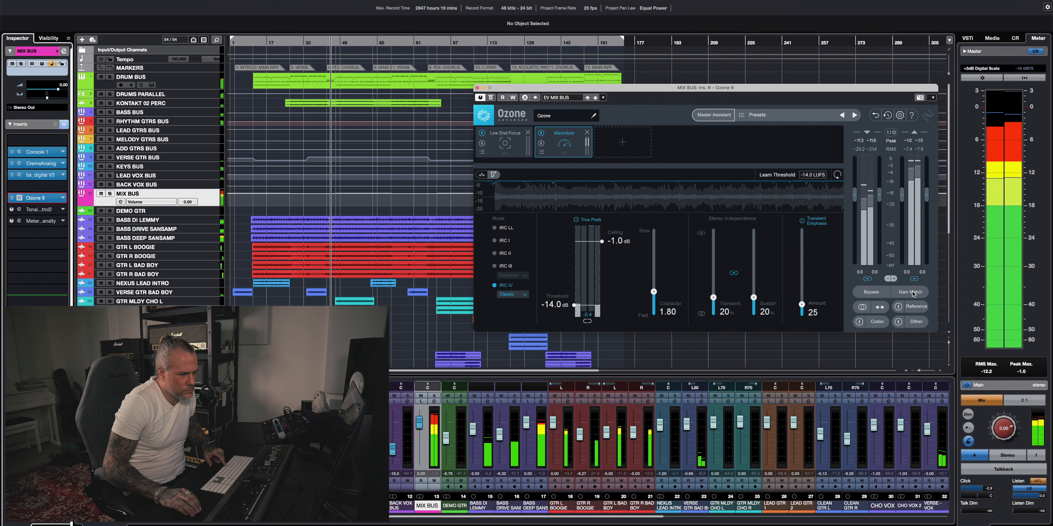
left_click(871, 292)
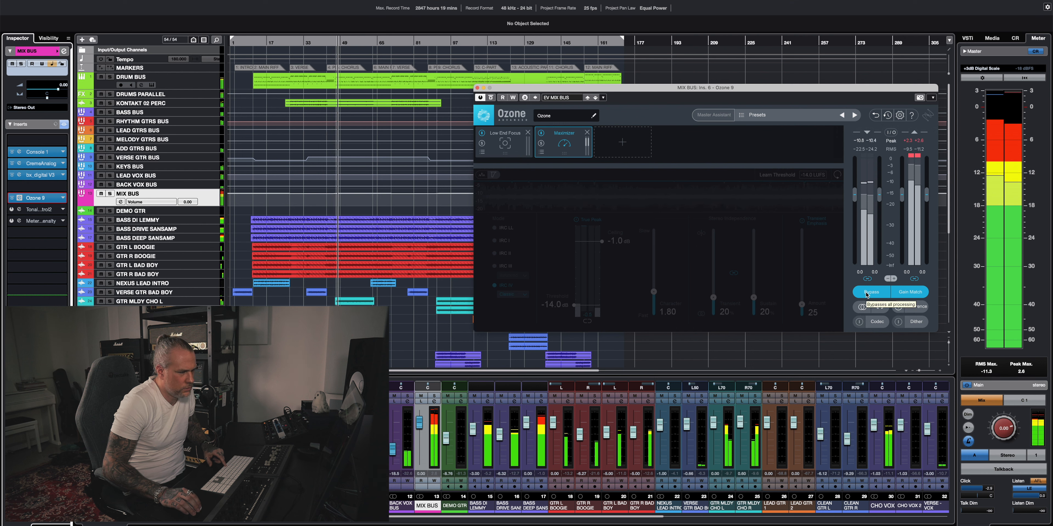
left_click(866, 292)
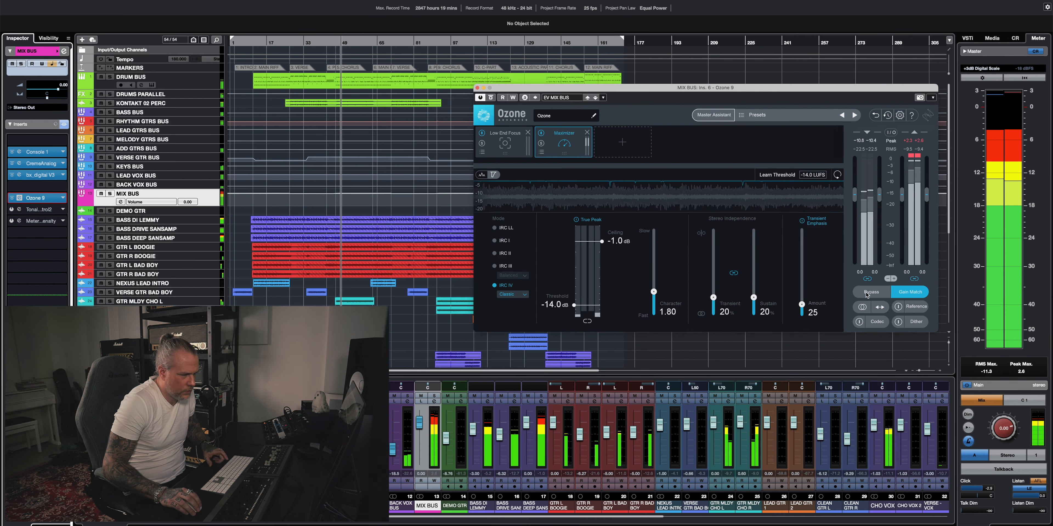
key("space")
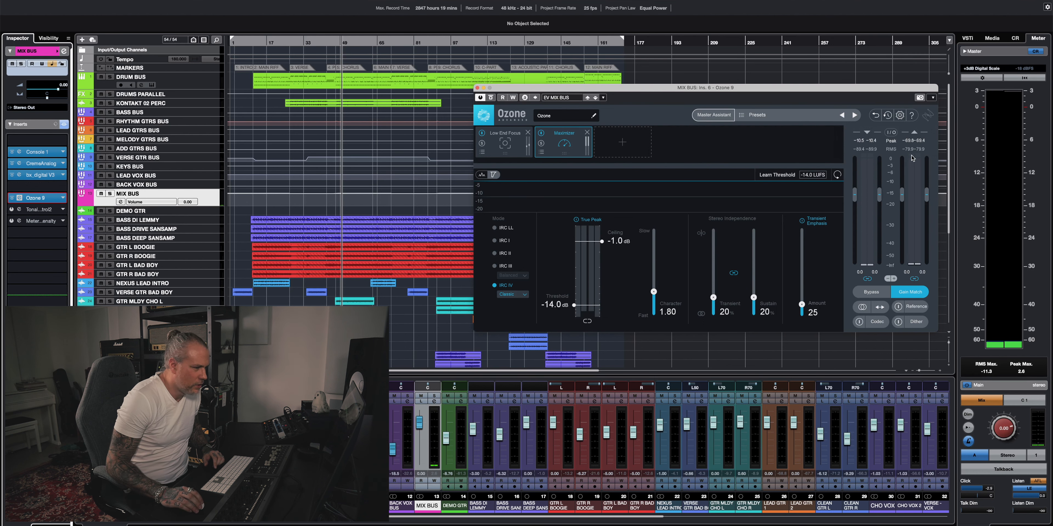
left_click(477, 88)
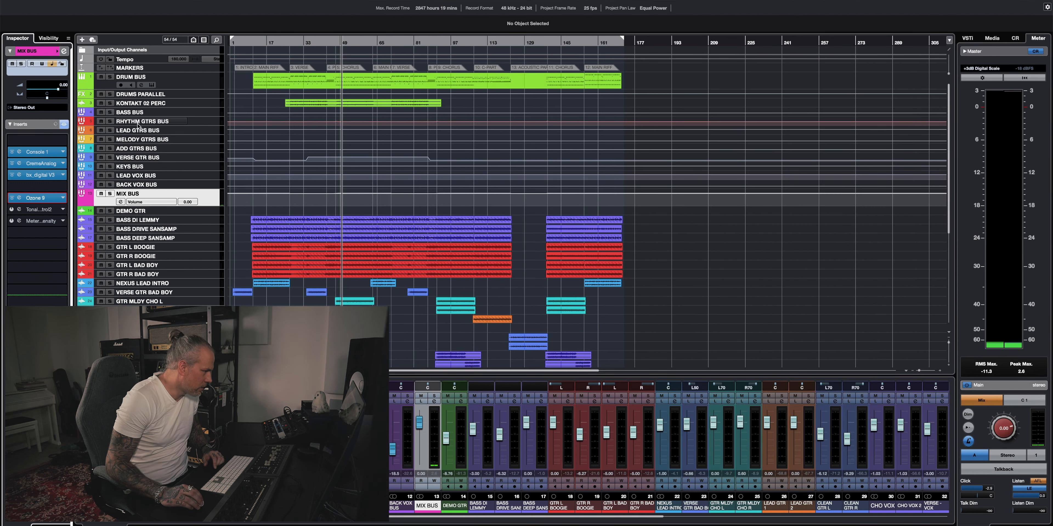
- Place the playhead near bar 16 and search the plug-ins for "focusing" in the MIX BUS's insert slot 9
left_click(267, 41)
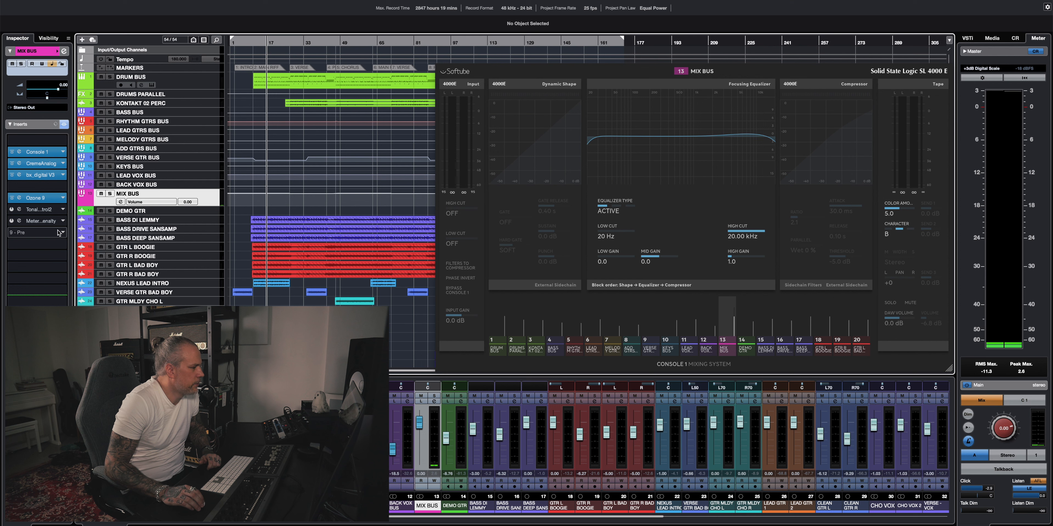
left_click(63, 234)
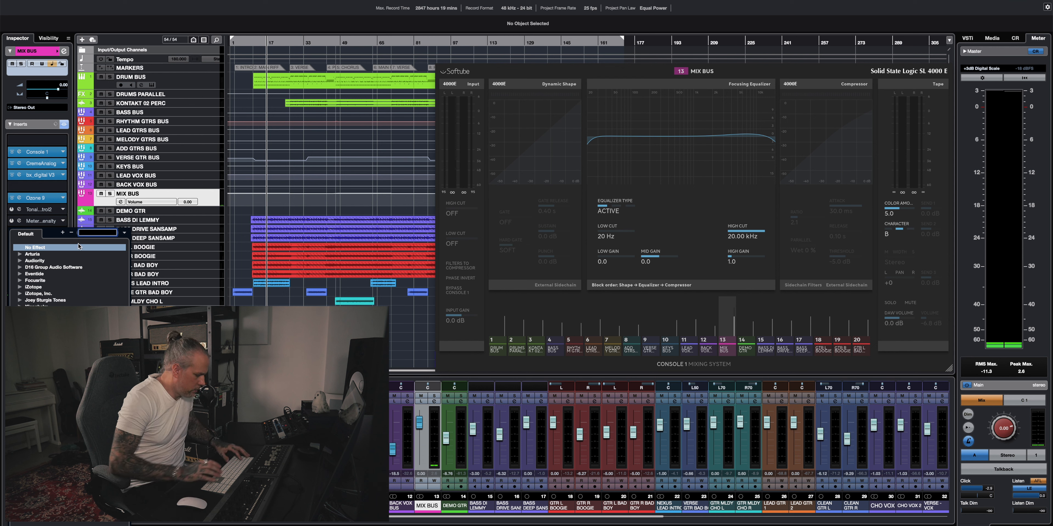
type("focusi")
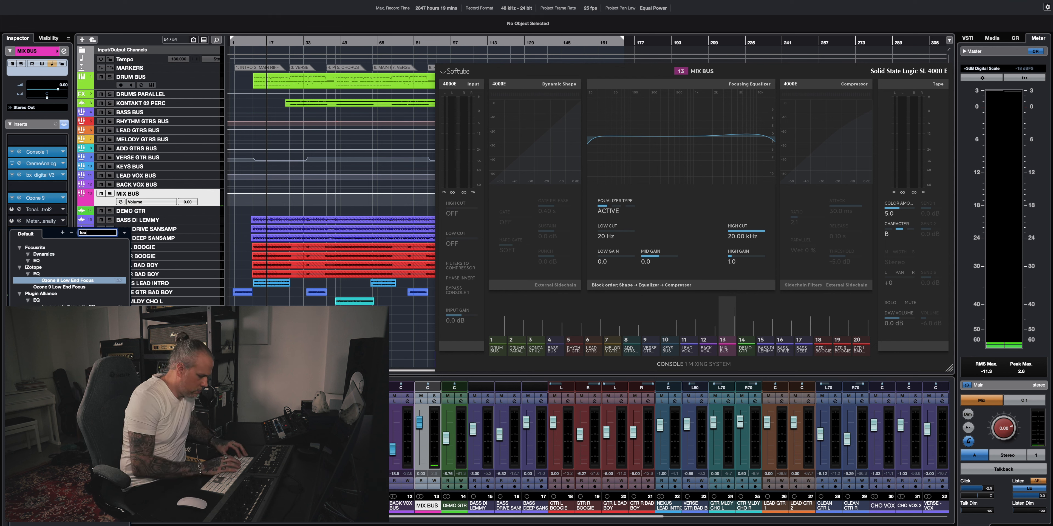
type("ng")
key("Return")
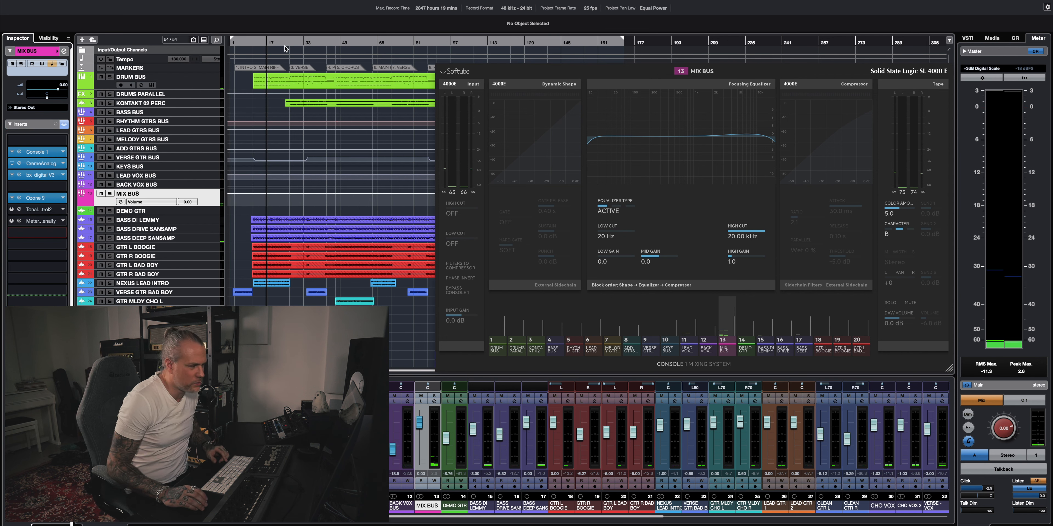
- Play the song and listen to the MIX BUS with Console 1's Focusing Equalizer display open
key("space")
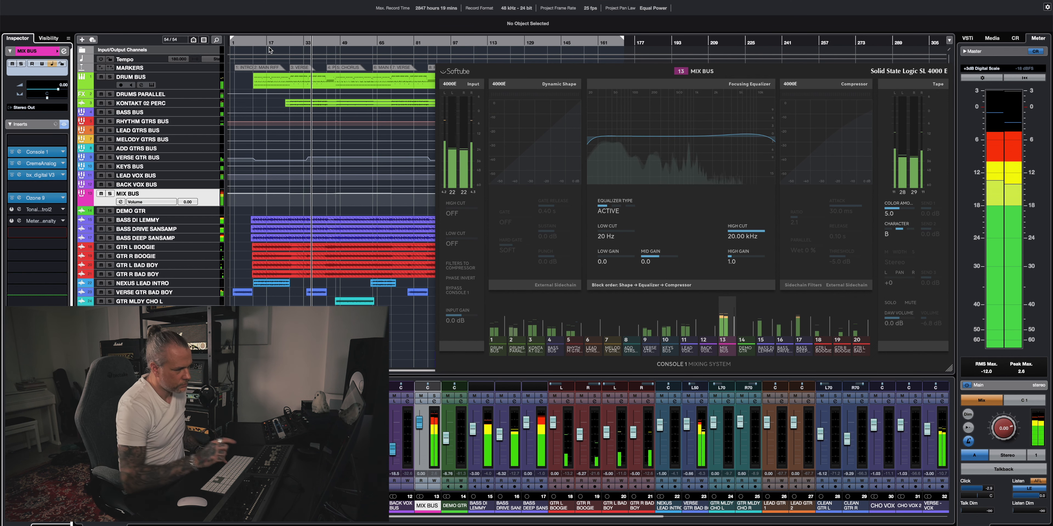
key("space")
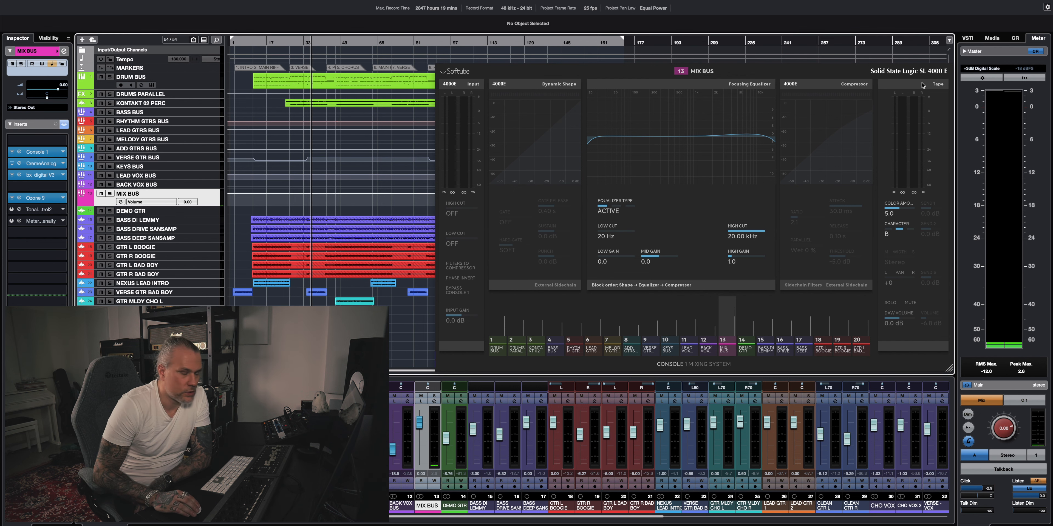
- Select the DRUM BUS track and view the settings of its Tape insert
left_click(198, 82)
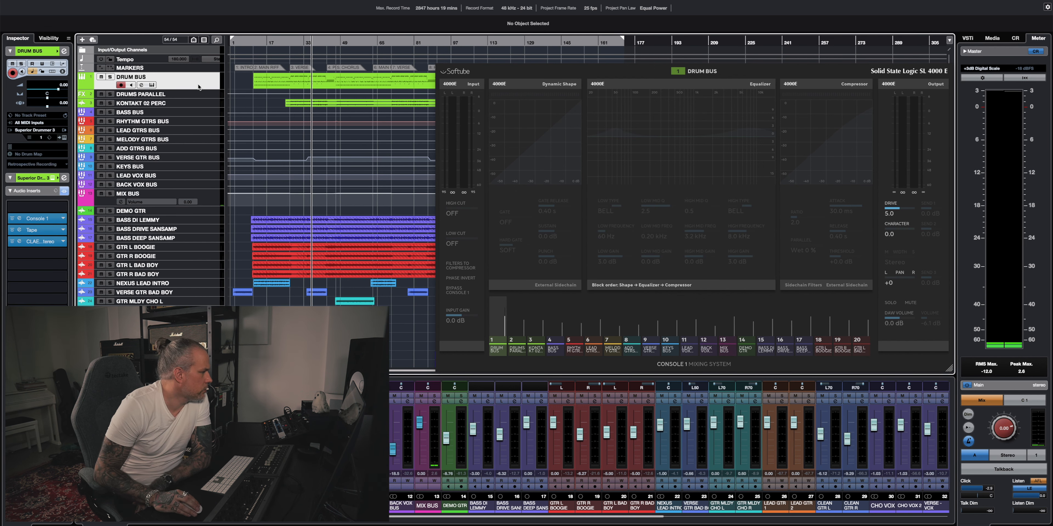
left_click(36, 232)
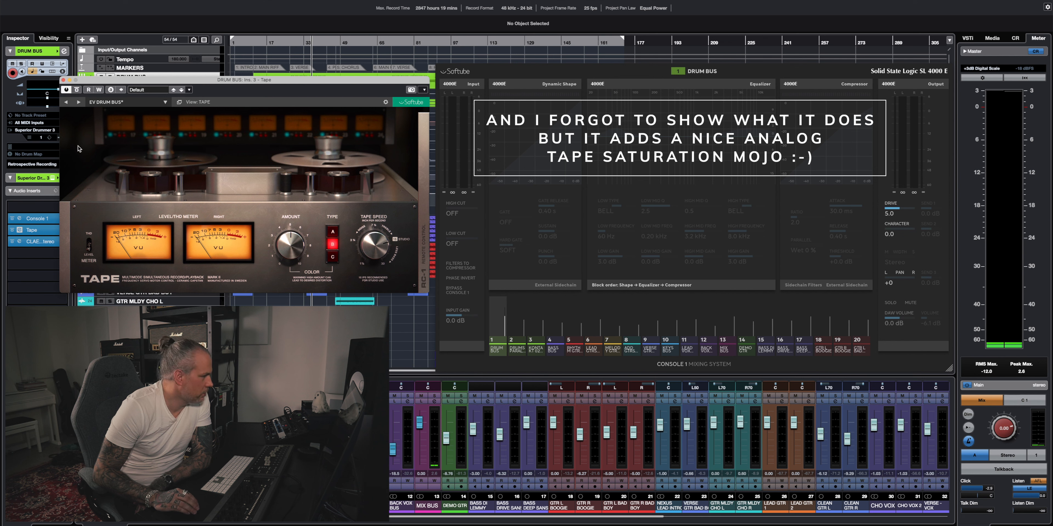
left_click(63, 80)
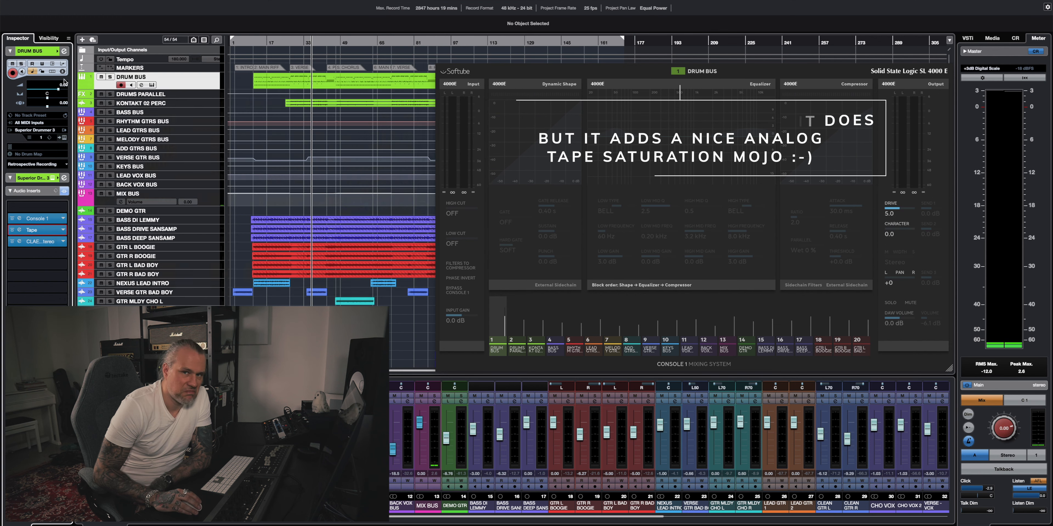
- Play the song from about bar 15 to audition the MIX BUS hardware processing, and place the playhead near bar 47
left_click(283, 42)
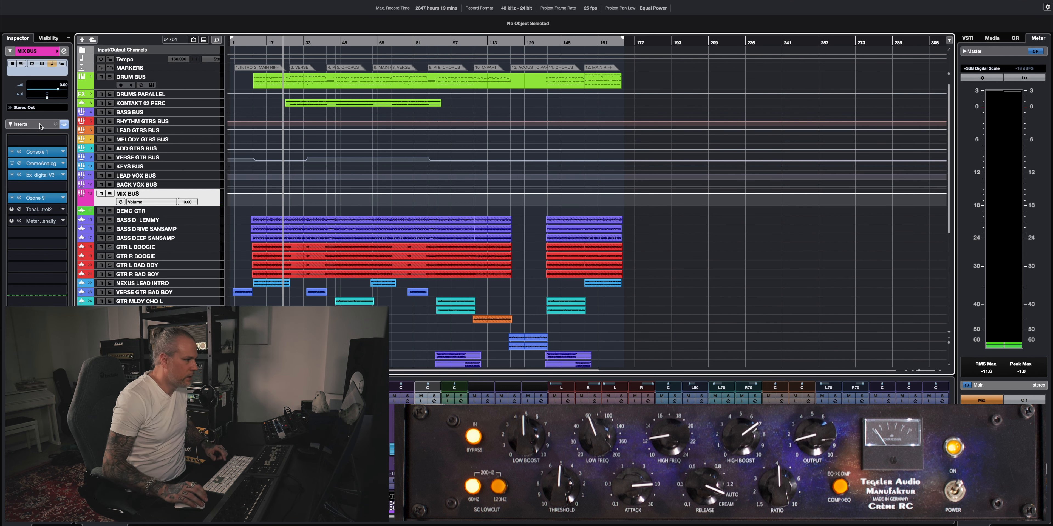
scroll(280, 44, "right", 1)
scroll(281, 44, "down", 1)
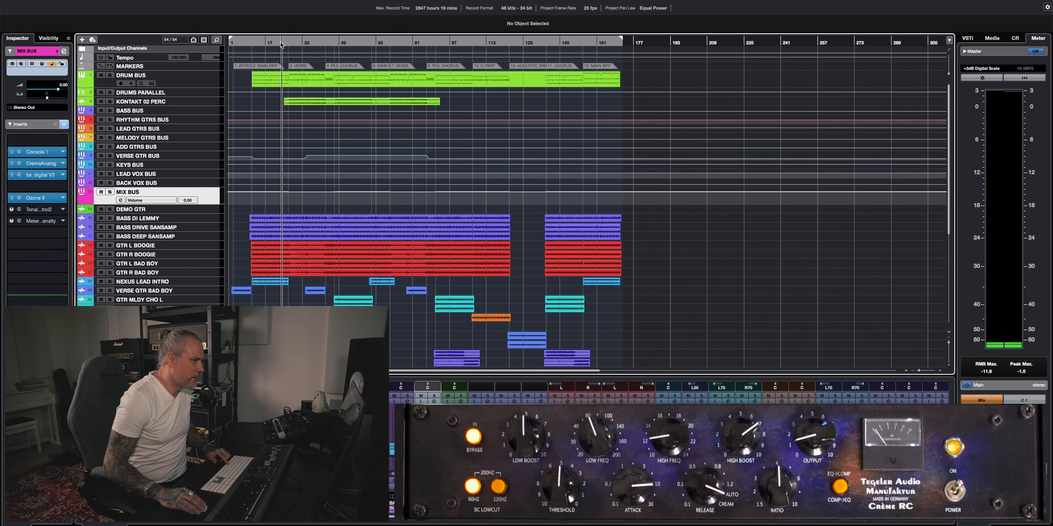
double_click(265, 43)
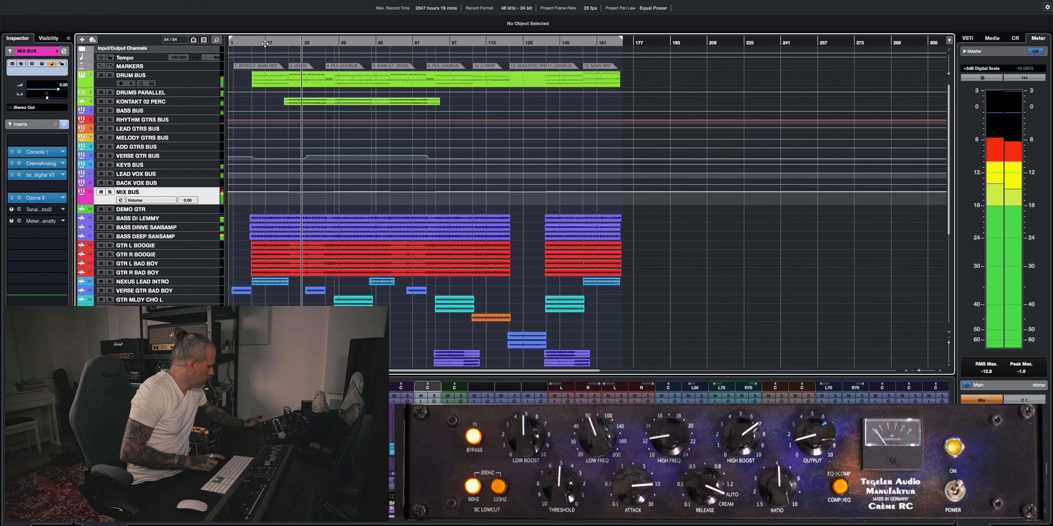
key("space")
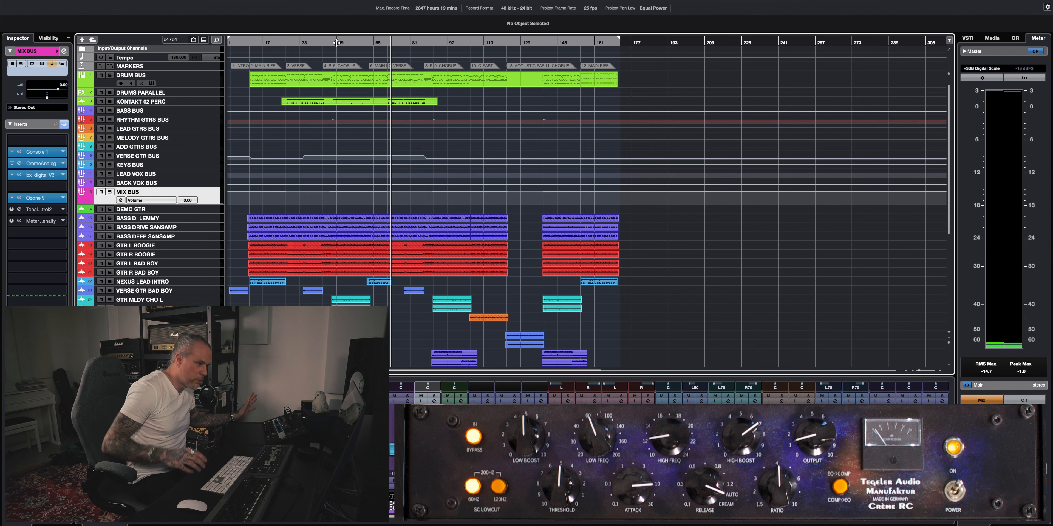
left_click(336, 42)
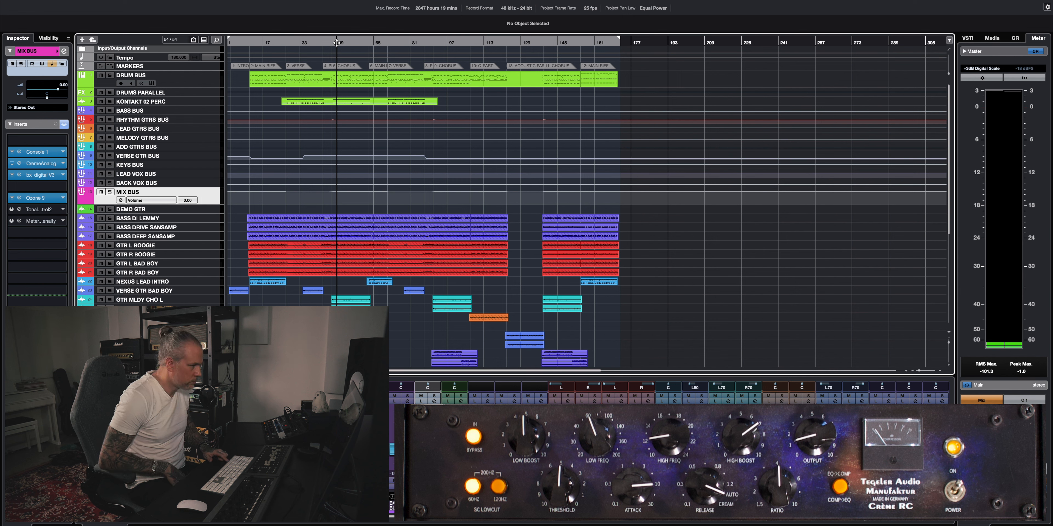
- Open the MIX BUS's bx_digital V3 insert and compare it bypassed and active while playing the song from about bar 26
key("space")
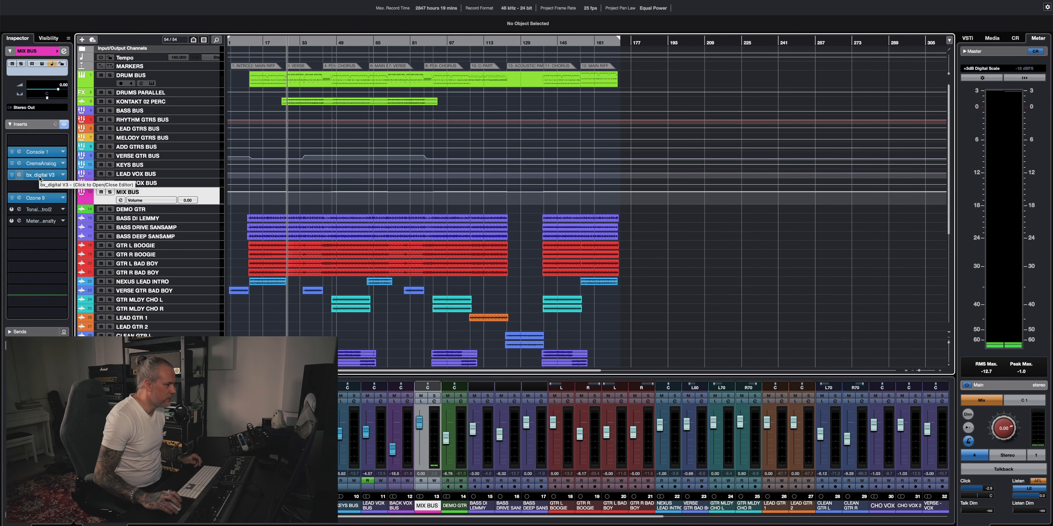
left_click(40, 175)
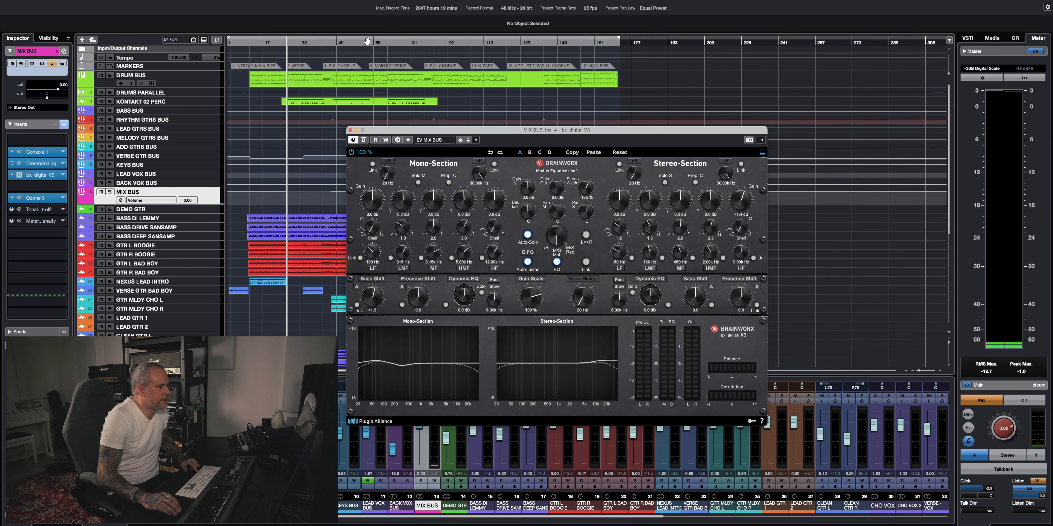
left_click(288, 42)
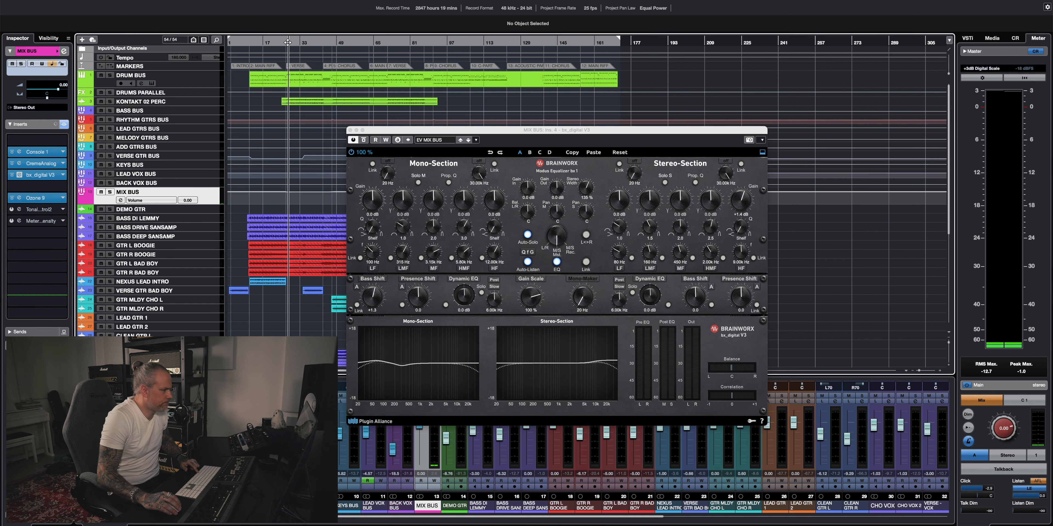
key("space")
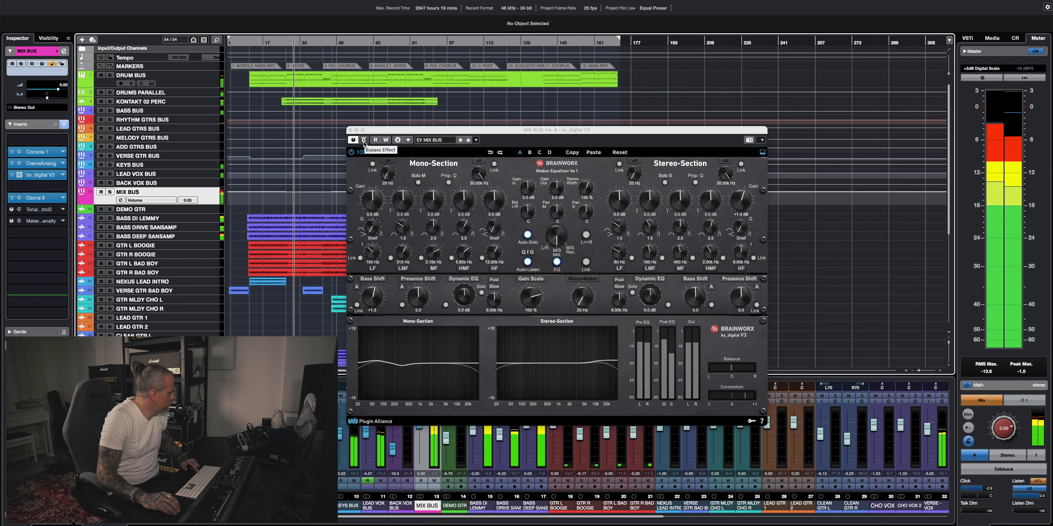
left_click(363, 140)
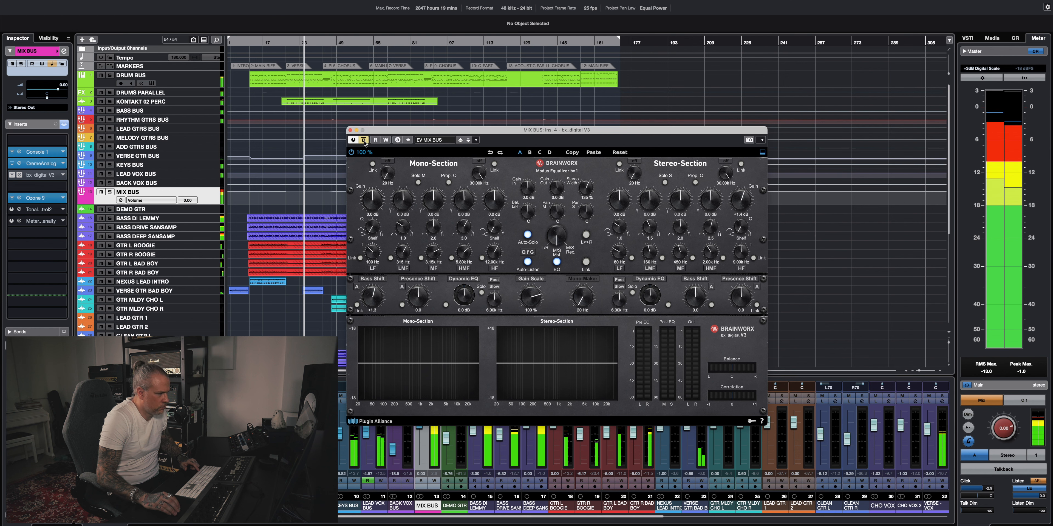
left_click(364, 141)
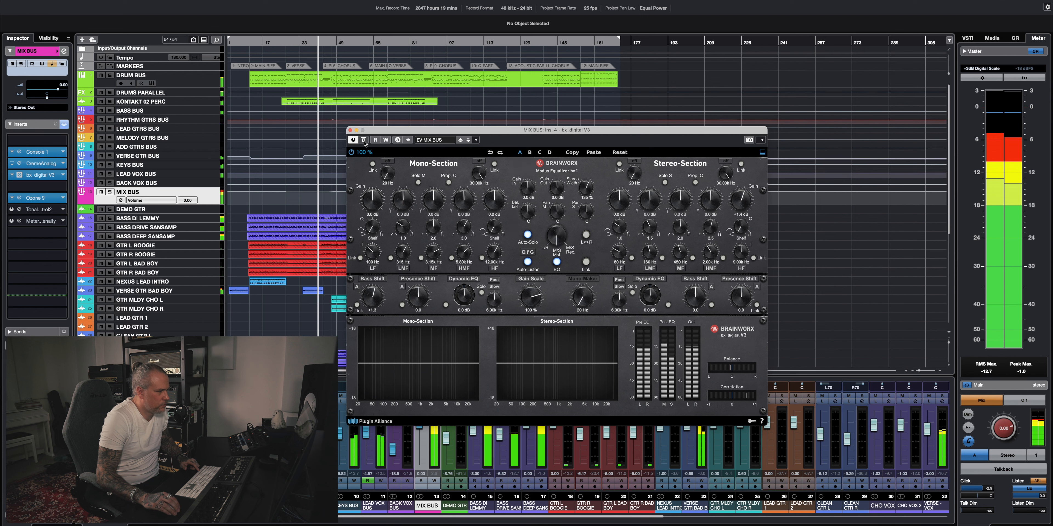
left_click(364, 141)
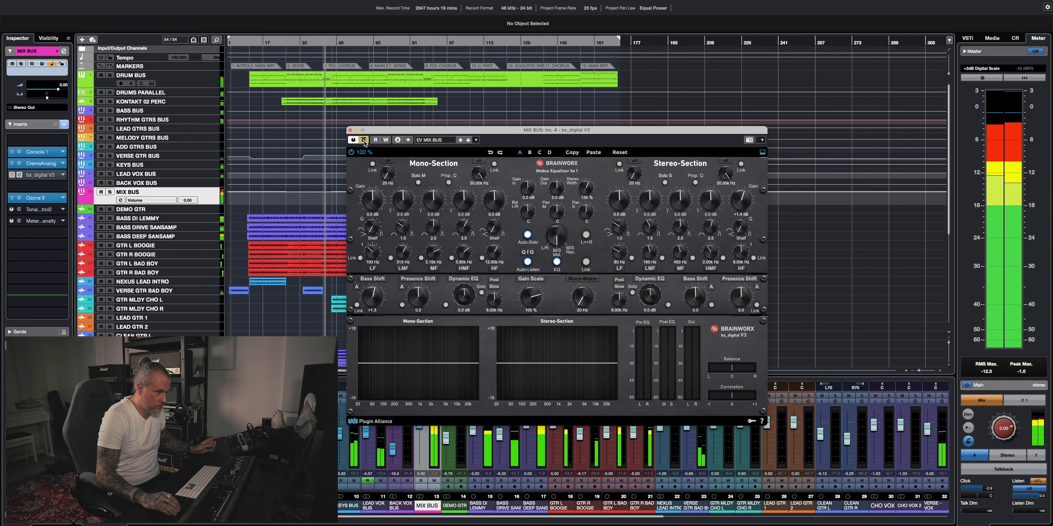
left_click(363, 140)
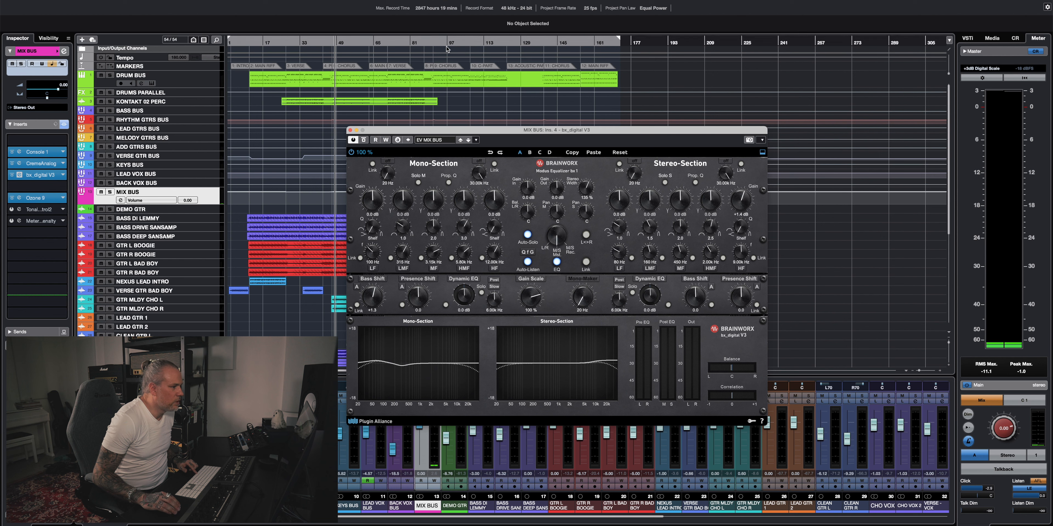
- Play the song from about bar 105 to compare bx_digital V3 bypassed and active, and close its window after stopping
left_click(469, 43)
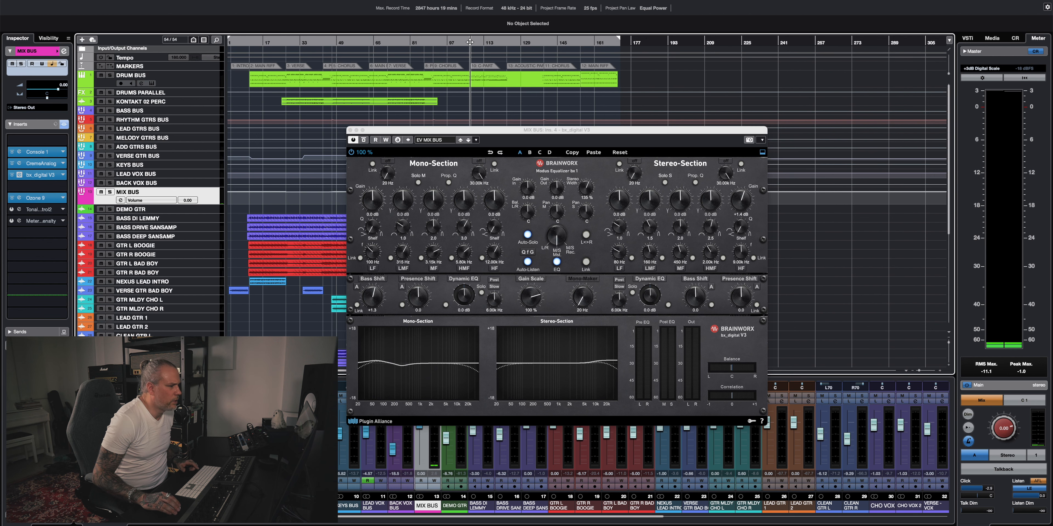
key("space")
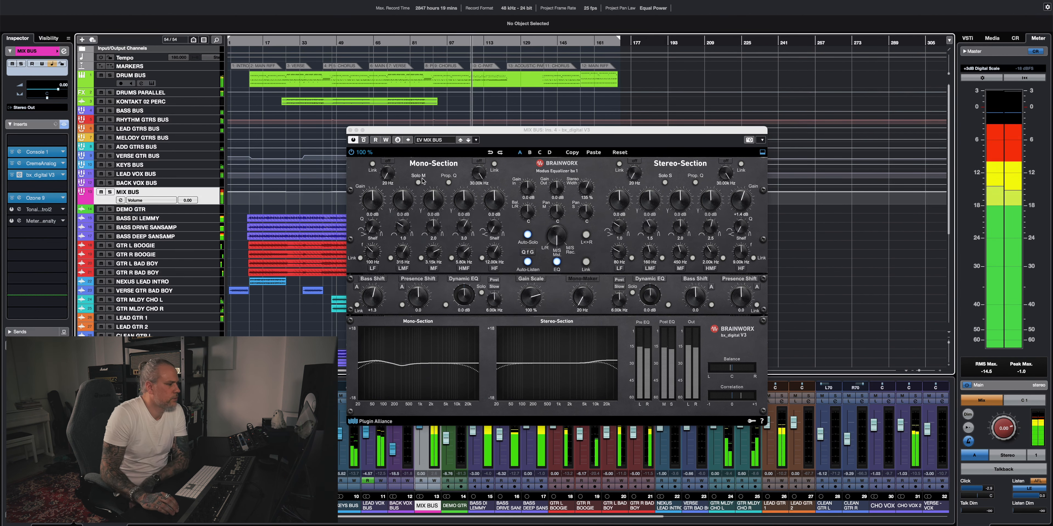
left_click(364, 140)
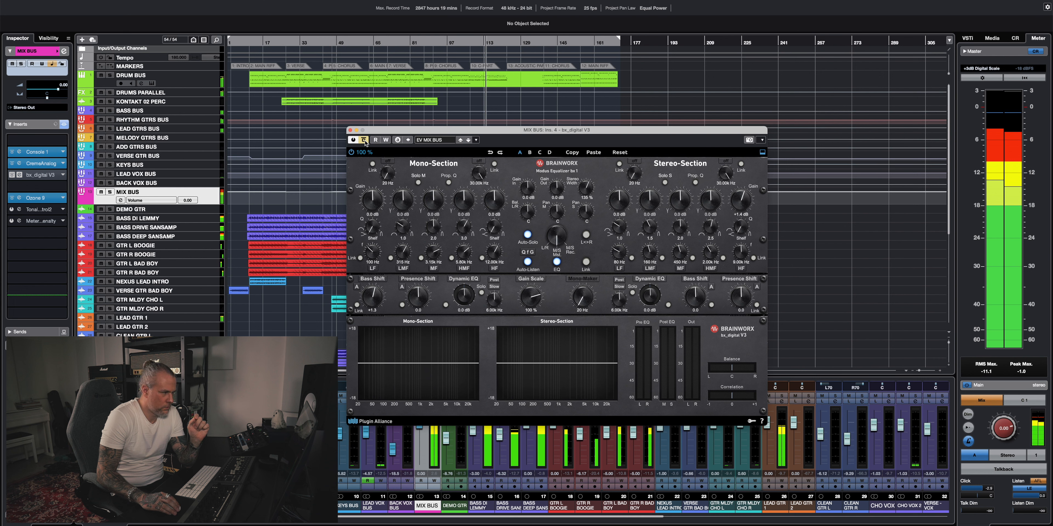
left_click(364, 140)
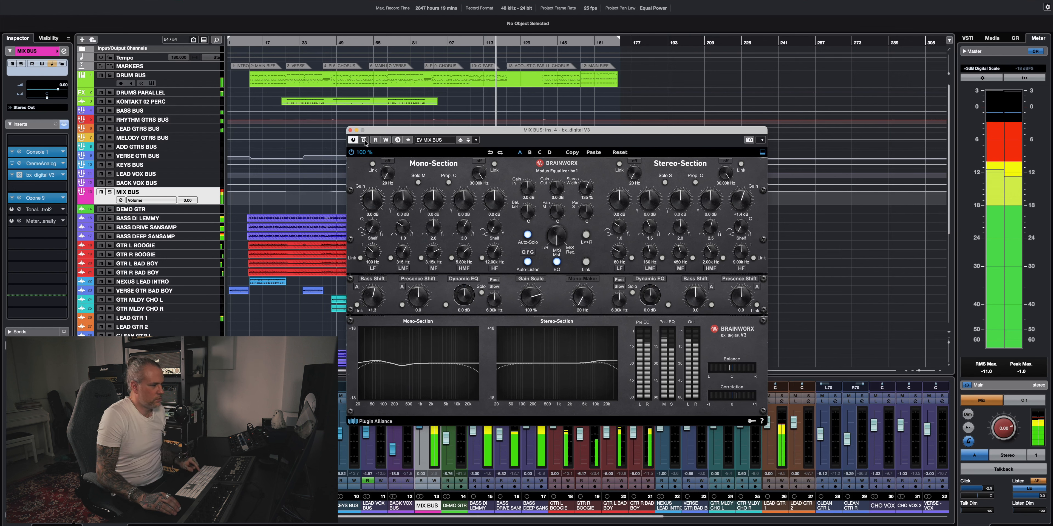
left_click(363, 140)
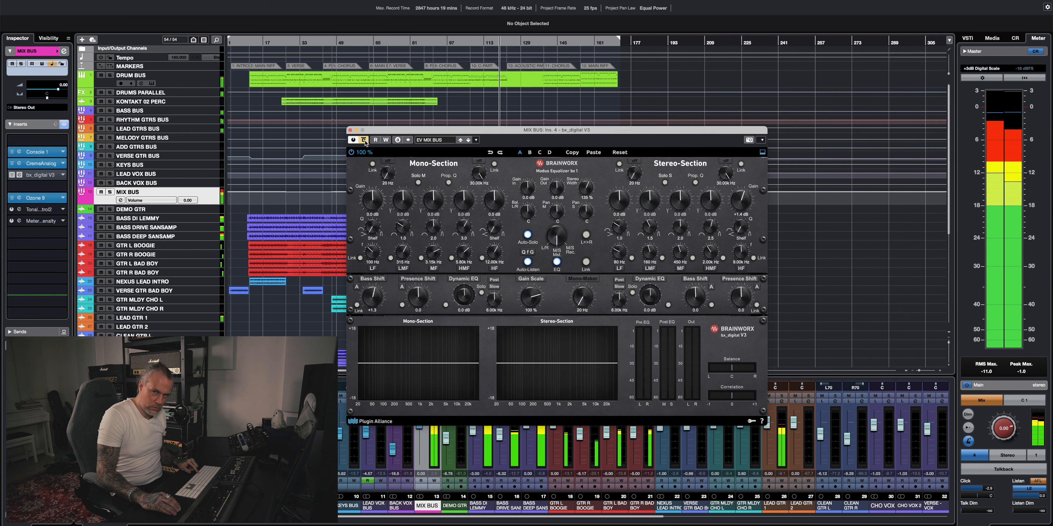
left_click(365, 141)
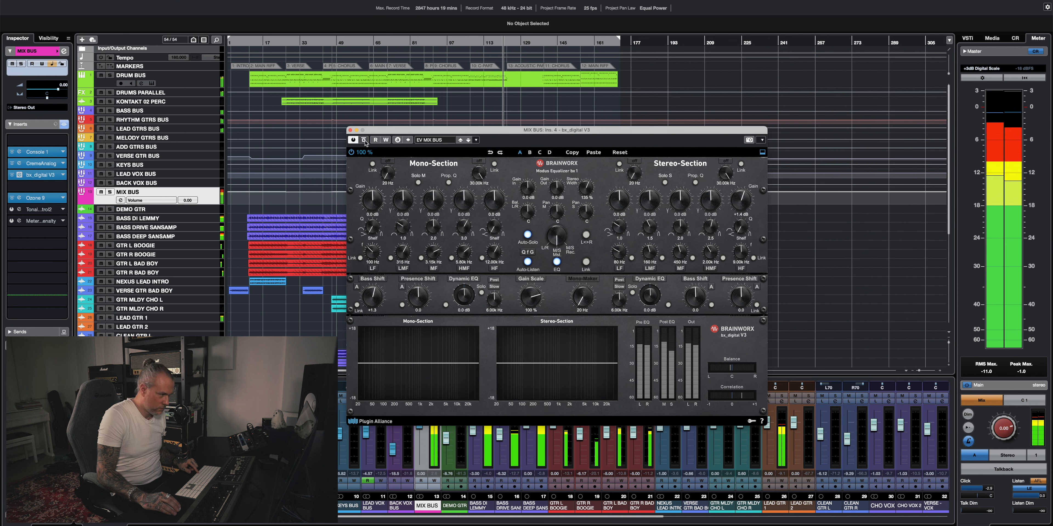
key("space")
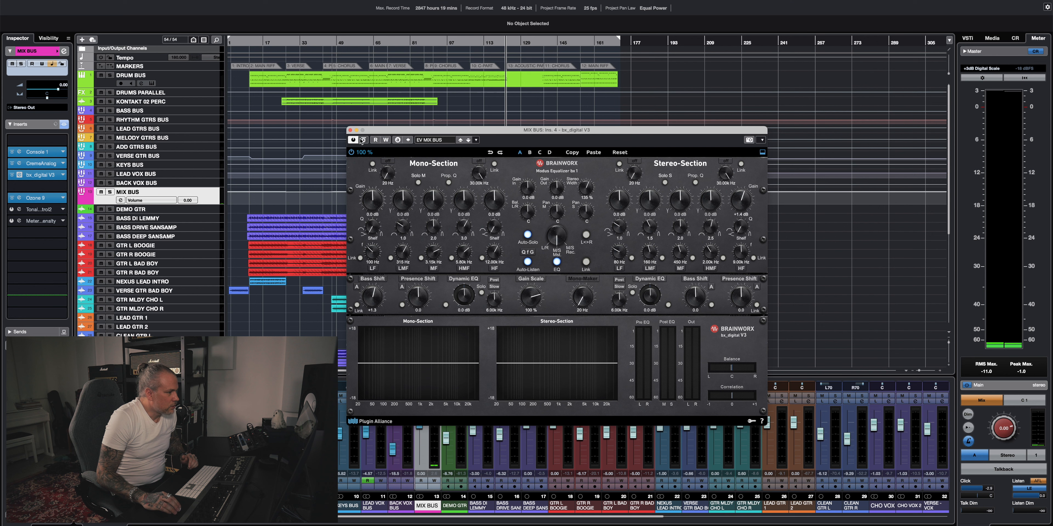
left_click(350, 131)
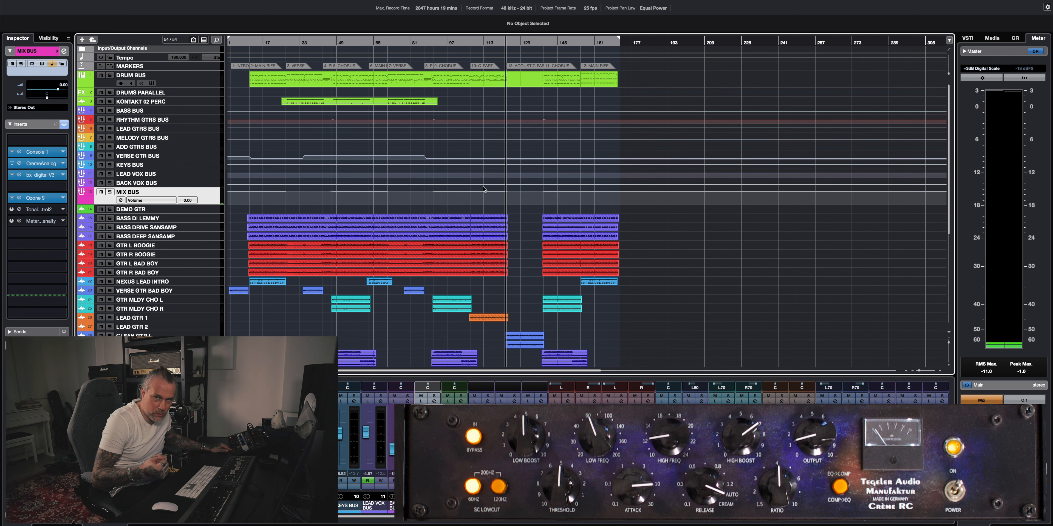
left_click(38, 178)
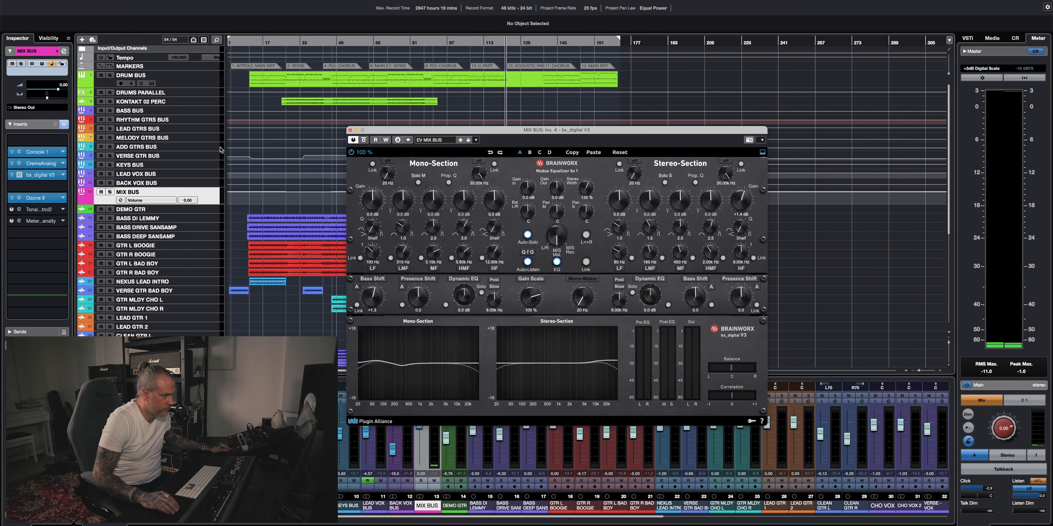
left_click(350, 131)
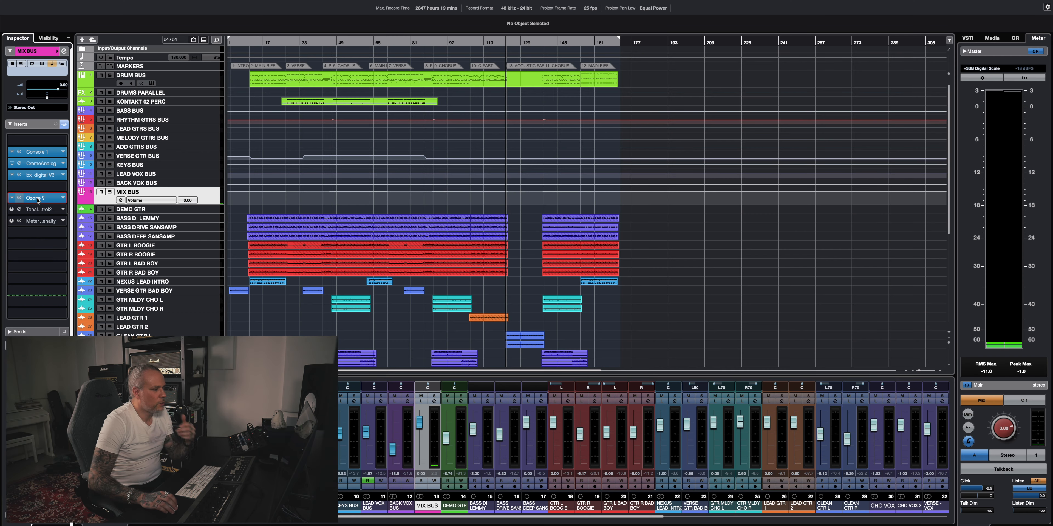
- Open the MIX BUS's Ozone 9, compare it bypassed and active from about bar 11, and clear its output clip indicators
left_click(37, 199)
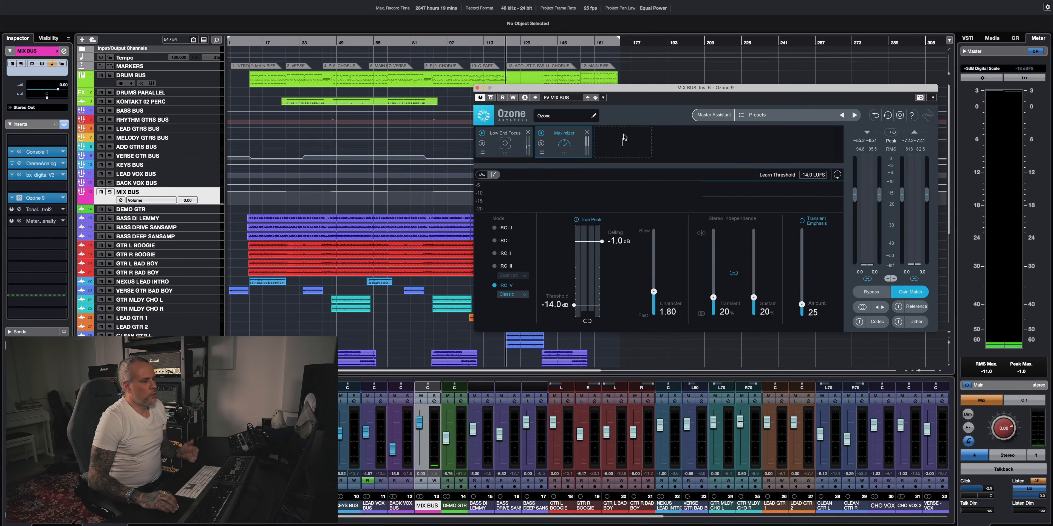
left_click(332, 43)
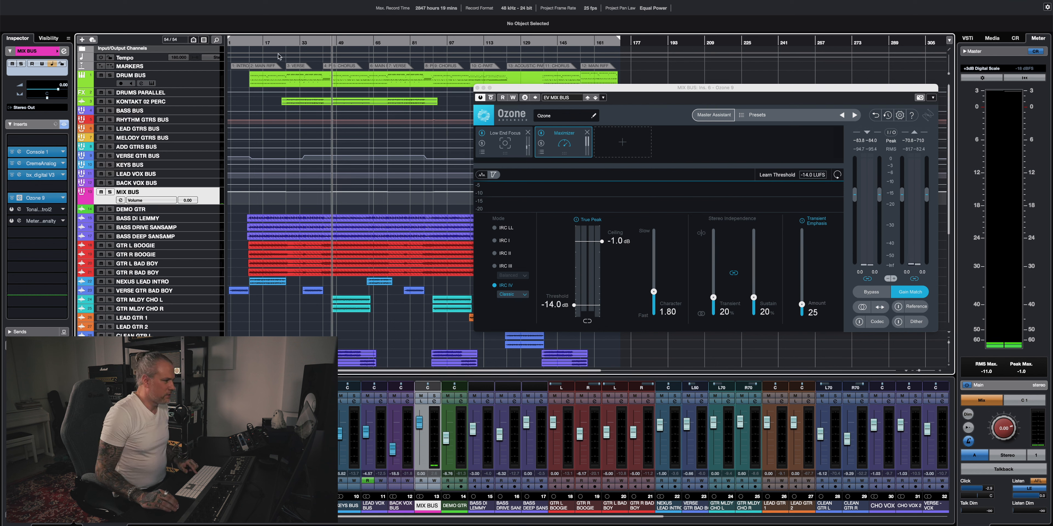
left_click(253, 42)
key("space")
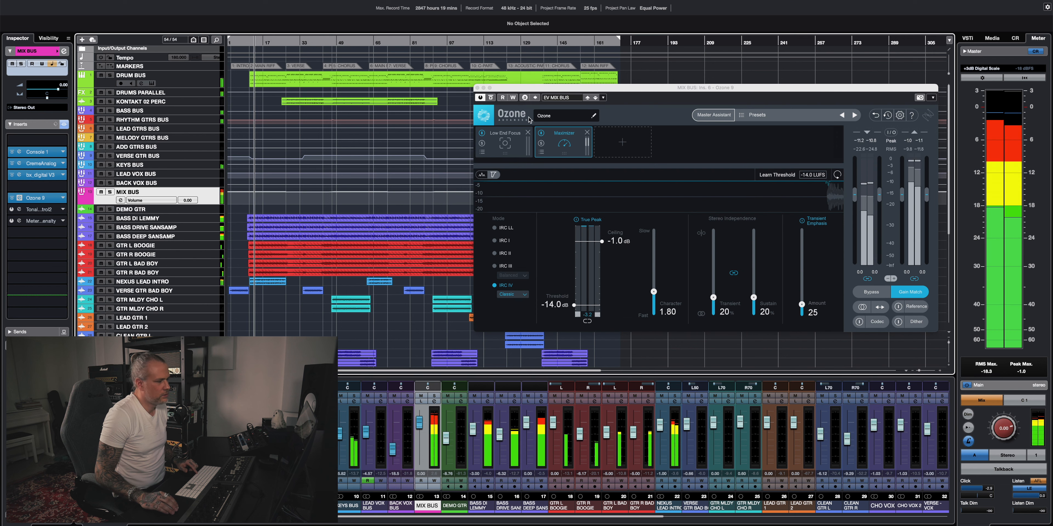
left_click(871, 293)
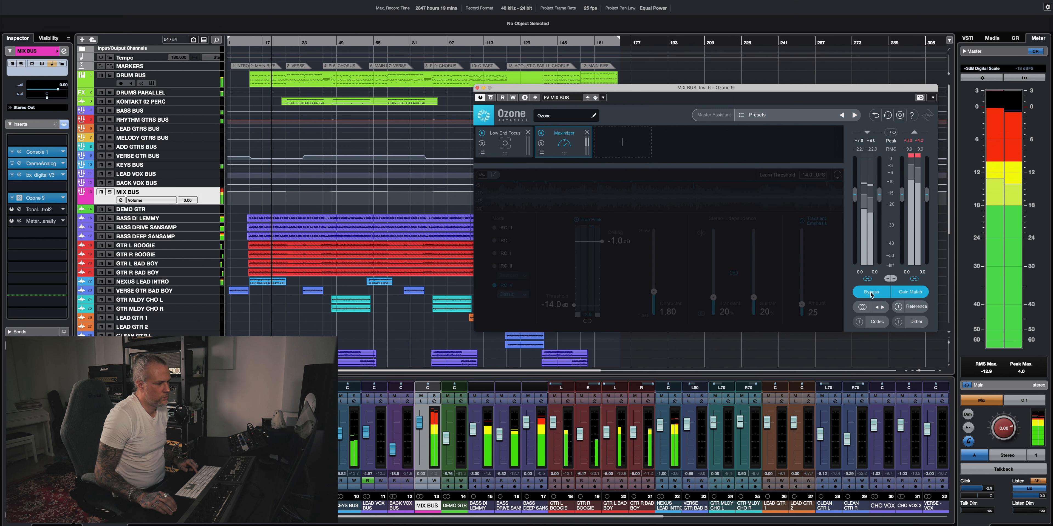
left_click(871, 293)
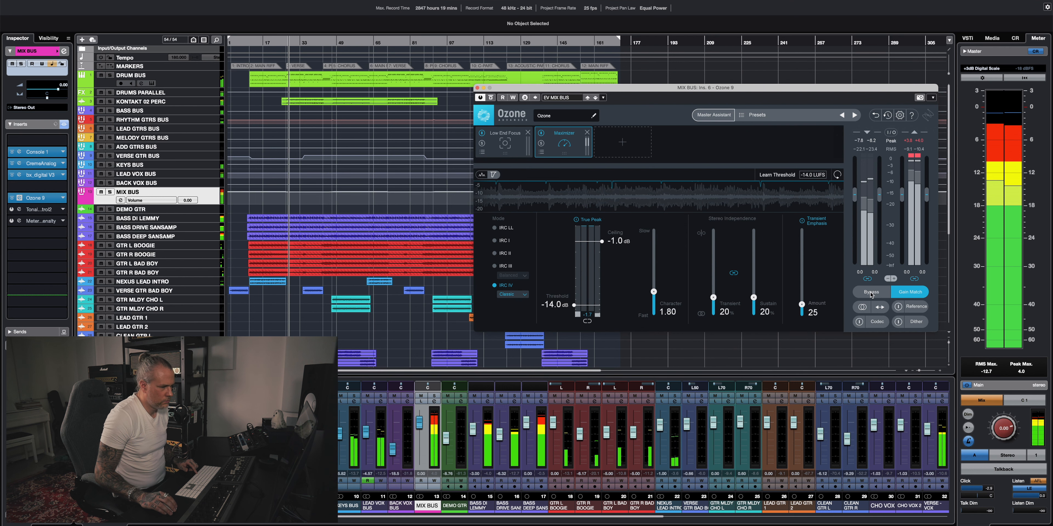
left_click(871, 293)
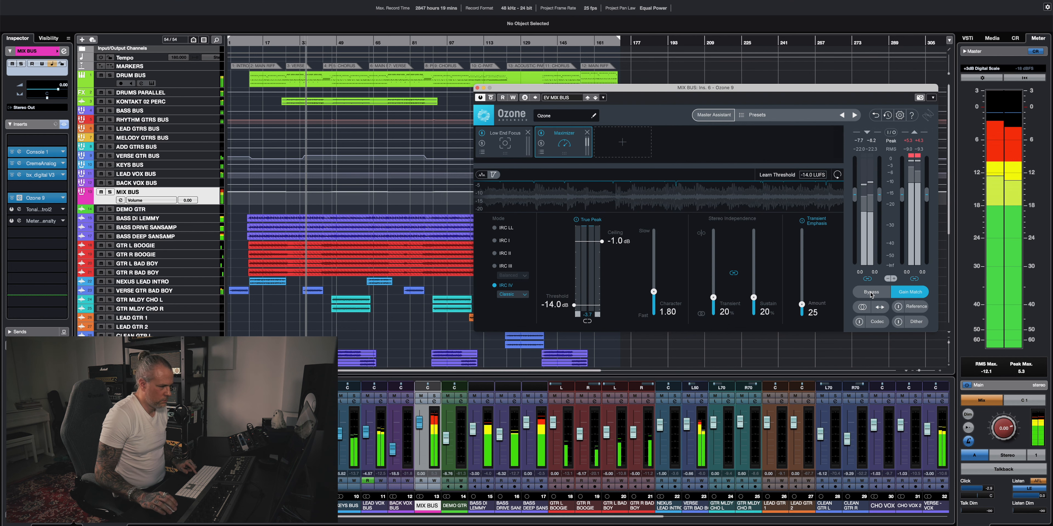
left_click(871, 293)
key("space")
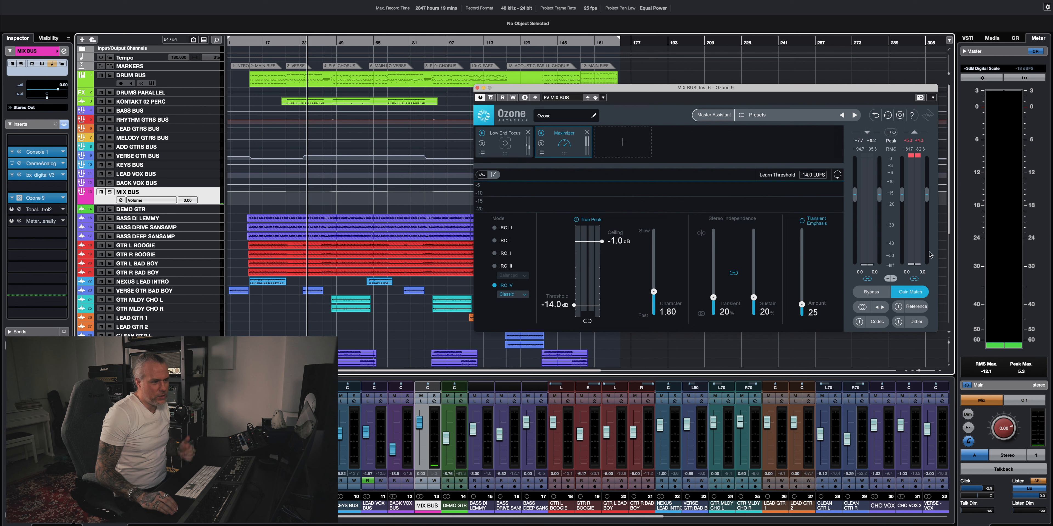
left_click(911, 158)
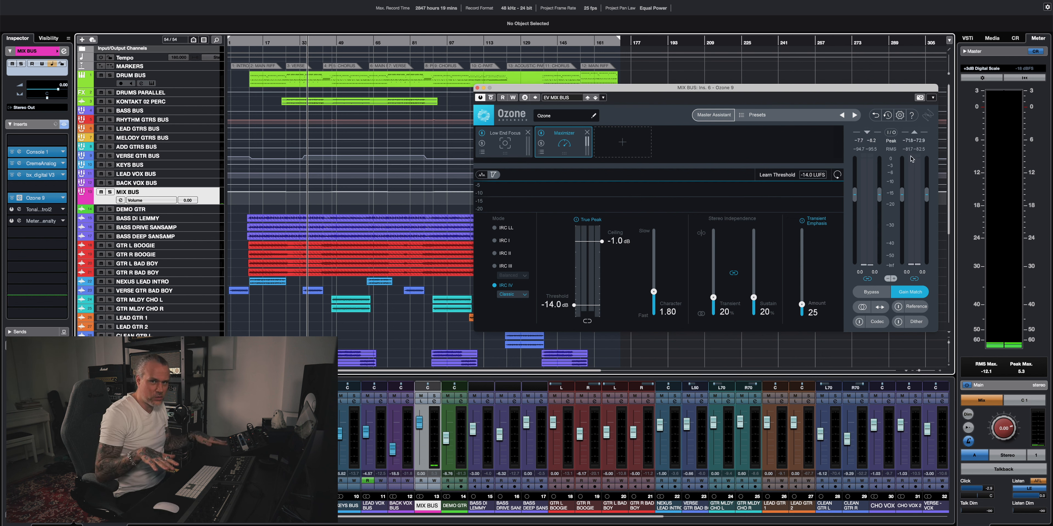
- Show Ozone's Low End Focus module and compare it bypassed and active while playing from about bar 34
left_click(497, 148)
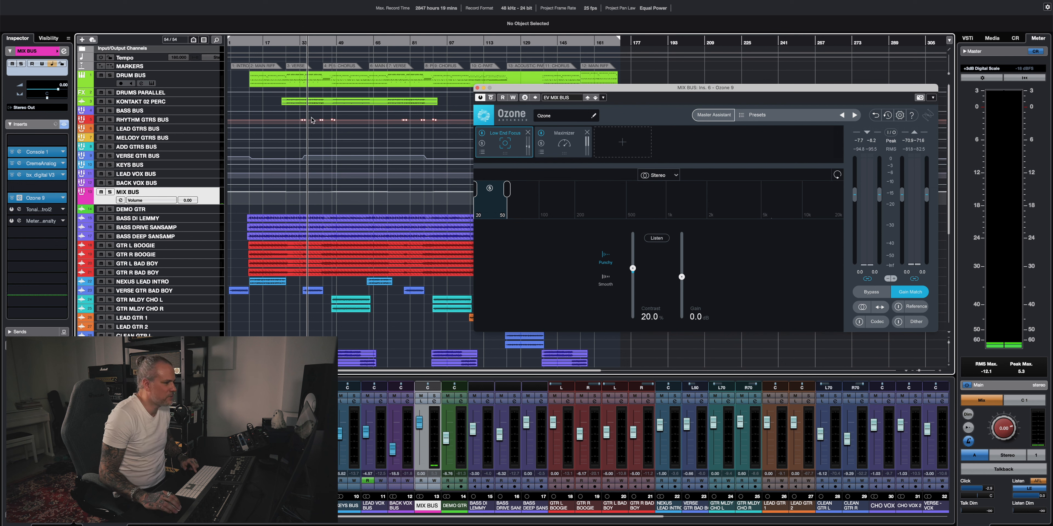
left_click(307, 42)
key("space")
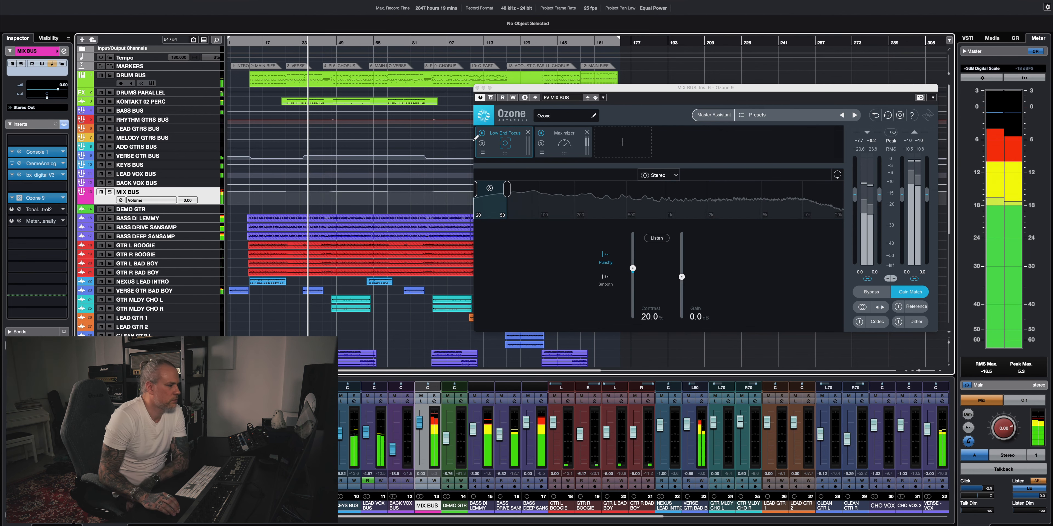
left_click(482, 133)
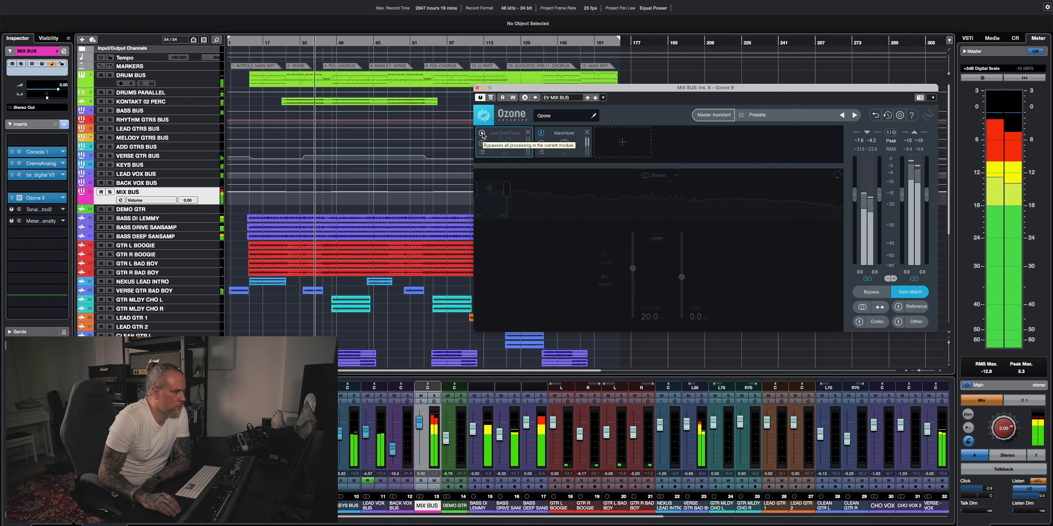
left_click(482, 134)
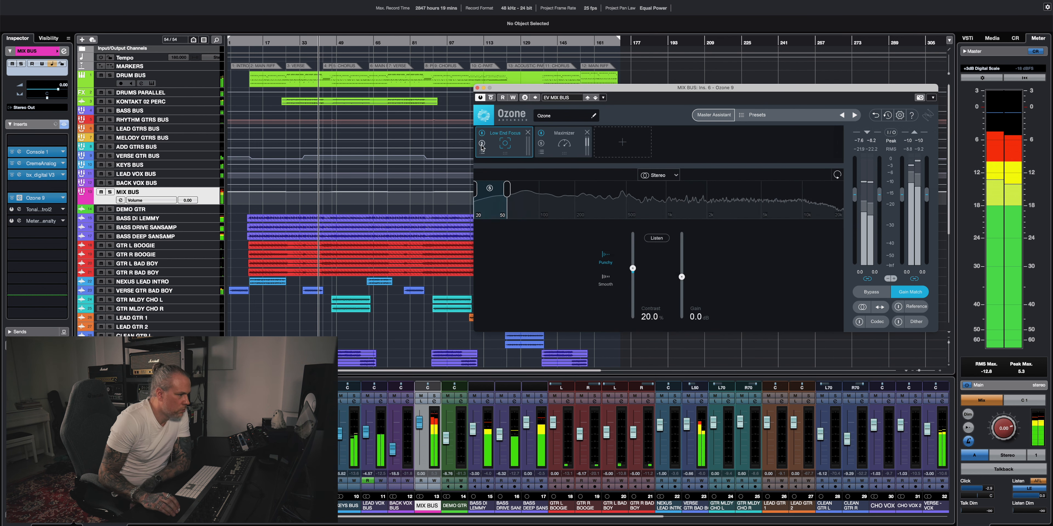
- Solo the Low End Focus band to hear only the low frequencies, restore the full mix, and stop playback
left_click(490, 189)
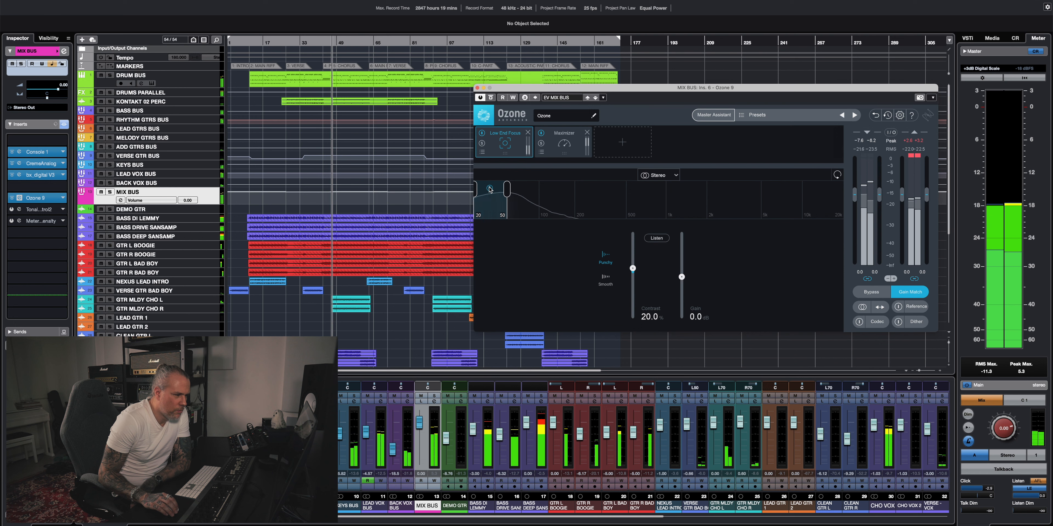
left_click(489, 189)
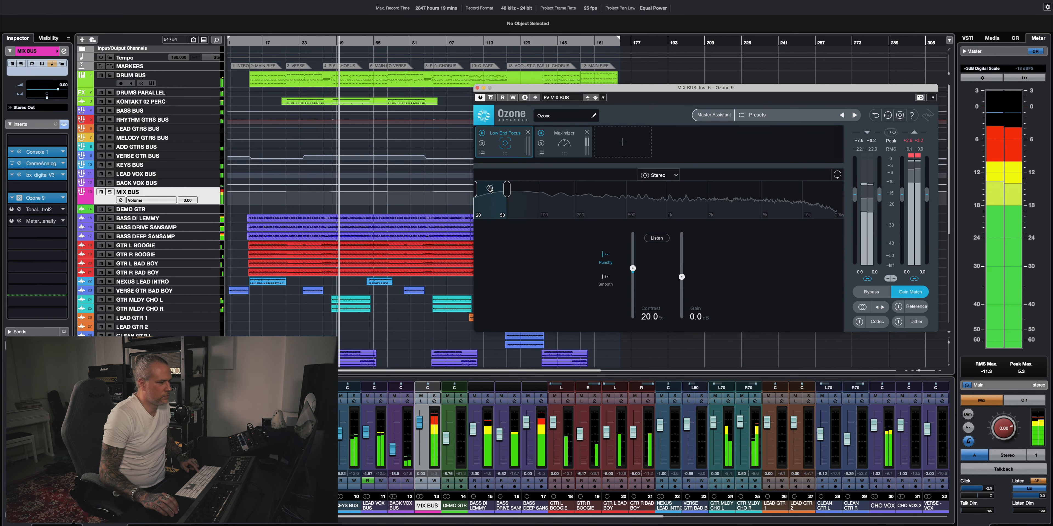
key("space")
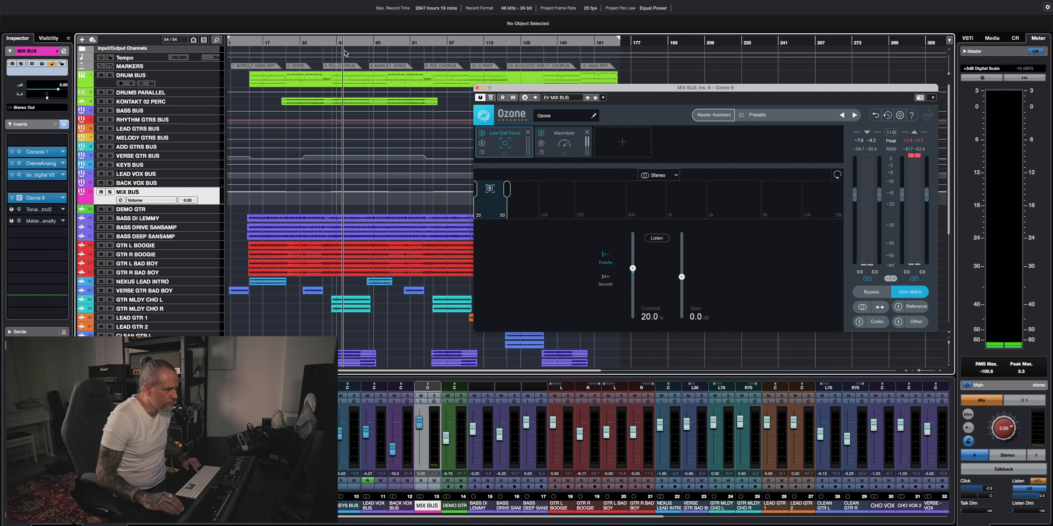
- Show Ozone's Maximizer module, compare it bypassed and active during playback, and stop the song
key("space")
left_click(550, 153)
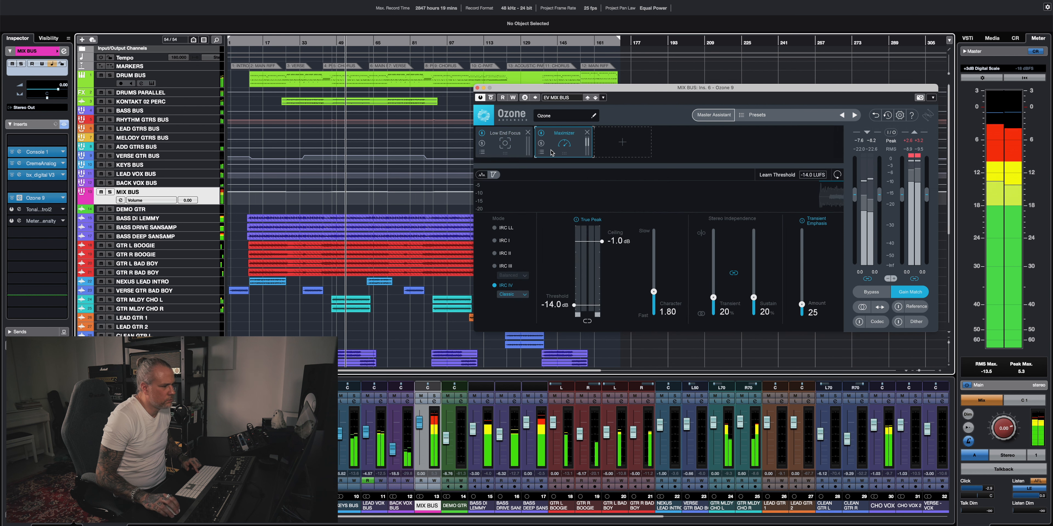
left_click(541, 134)
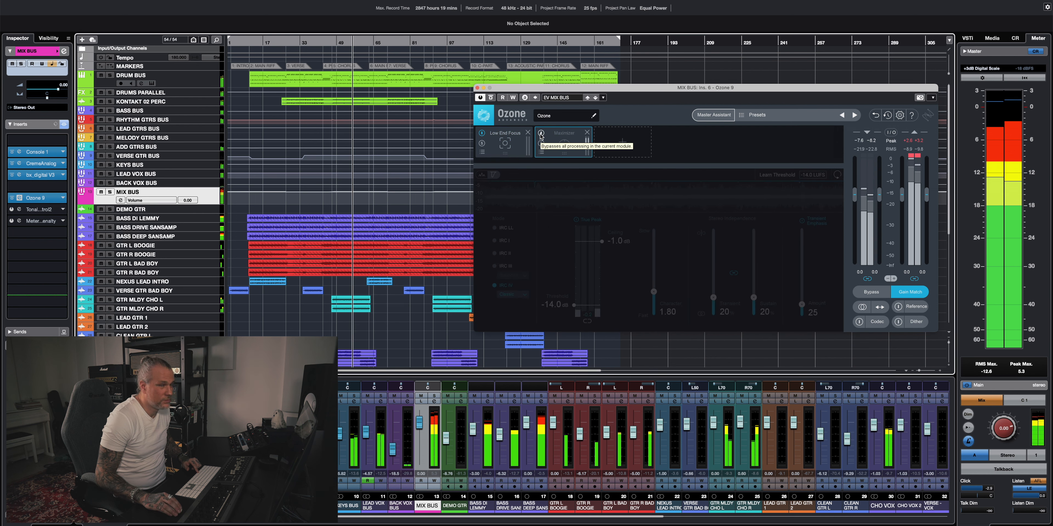
left_click(540, 134)
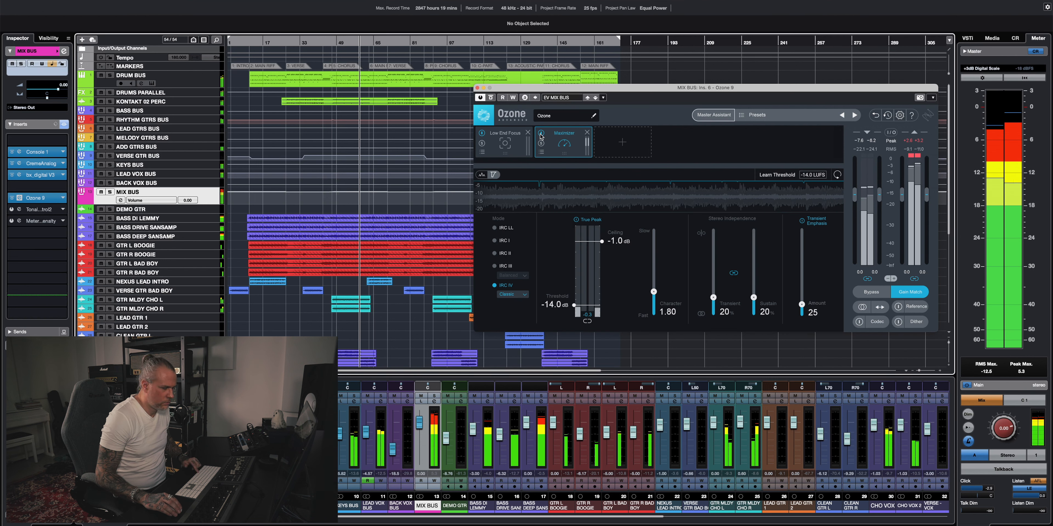
key("space")
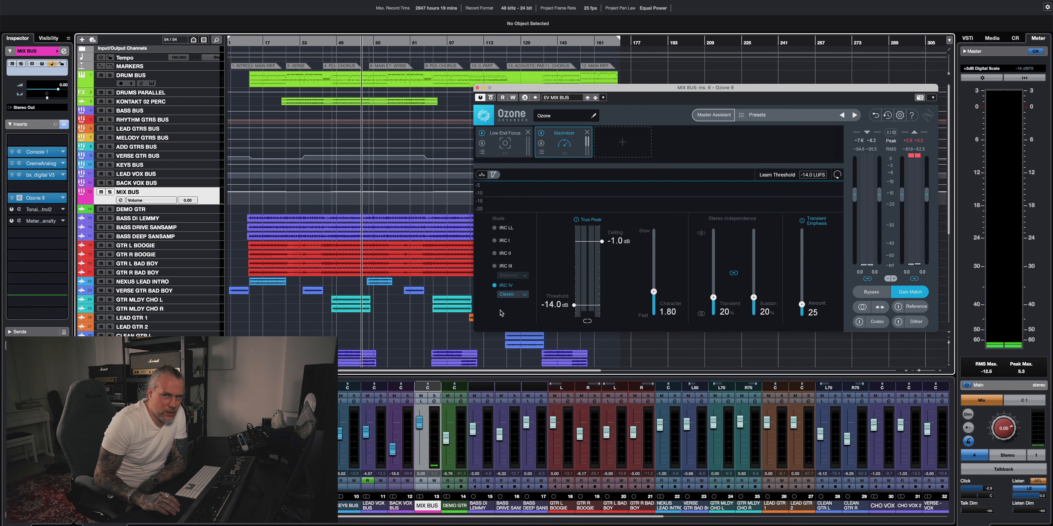
- Play the song from about bar 49 to monitor the Maximizer's gain reduction and Ozone's level meters, and stop playback
key("space")
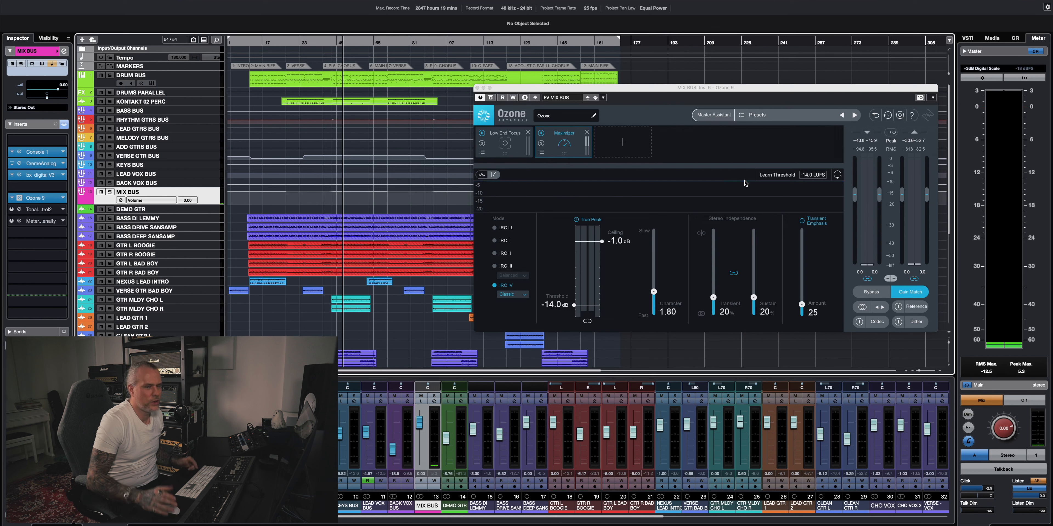
double_click(341, 45)
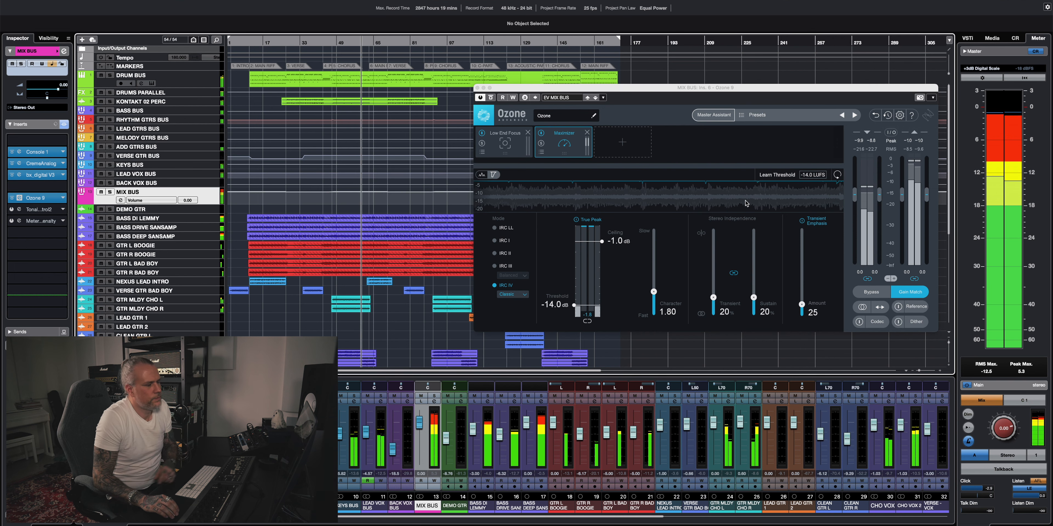
key("space")
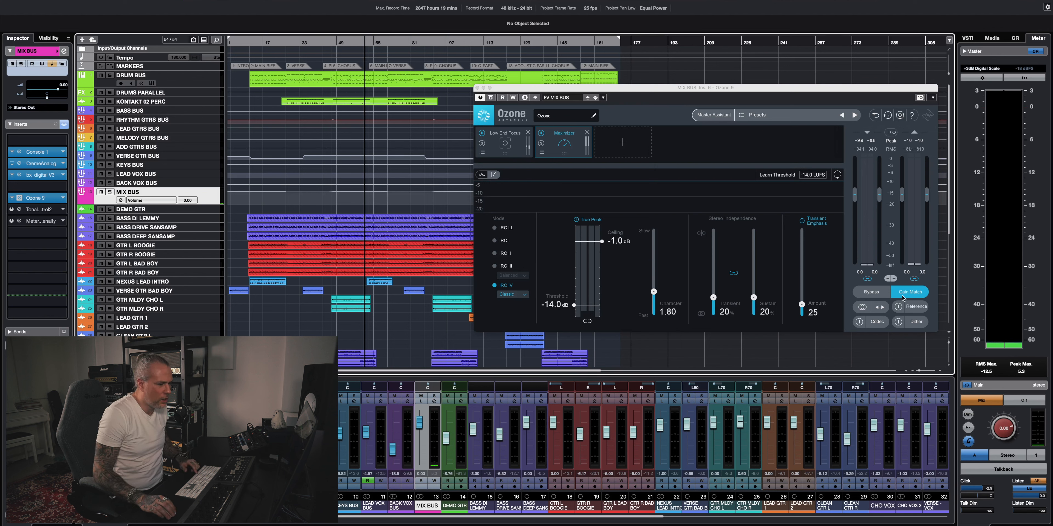
- Turn off Ozone's Gain Match and start playback from about bar 59
left_click(910, 293)
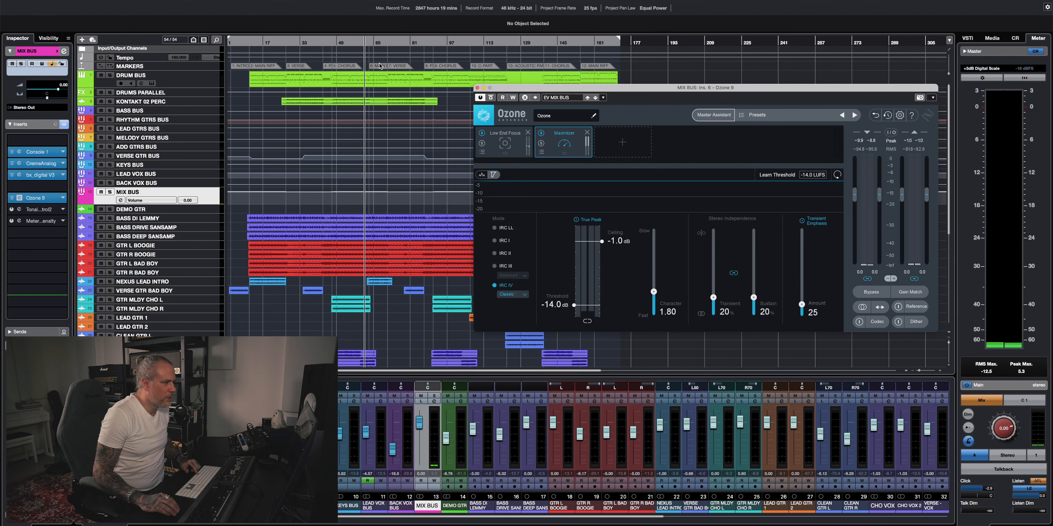
left_click(363, 41)
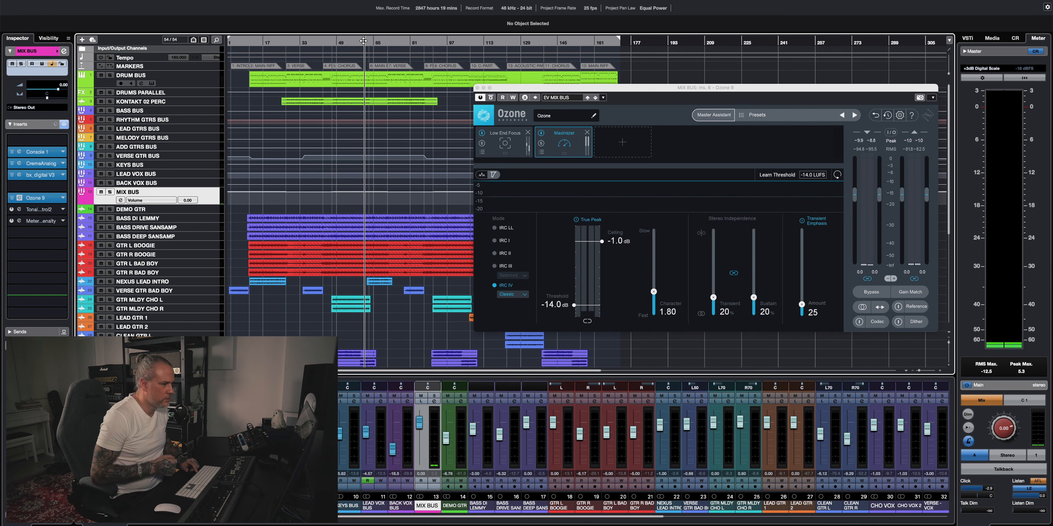
key("space")
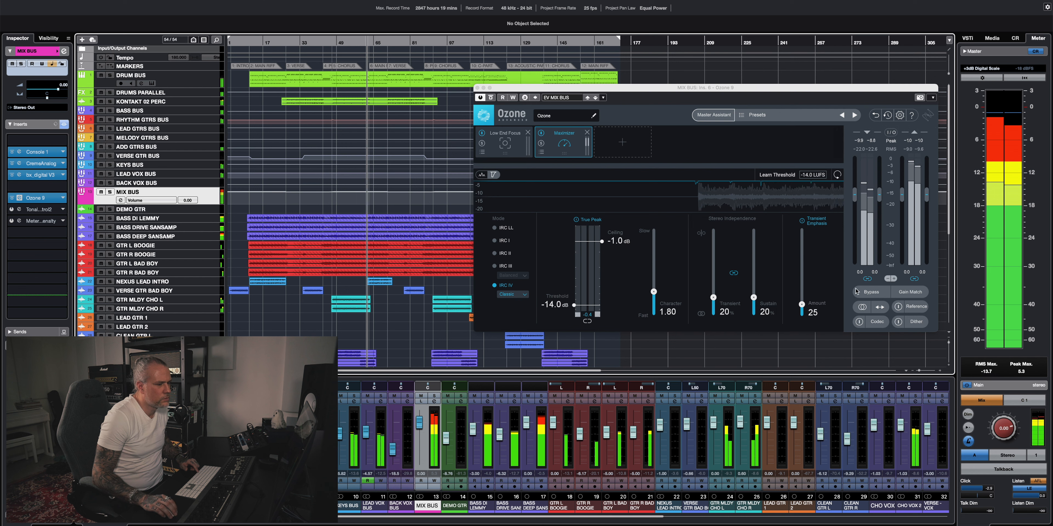
- Compare the mix level with all of Ozone's processing bypassed and active, and close its window after stopping playback
left_click(875, 292)
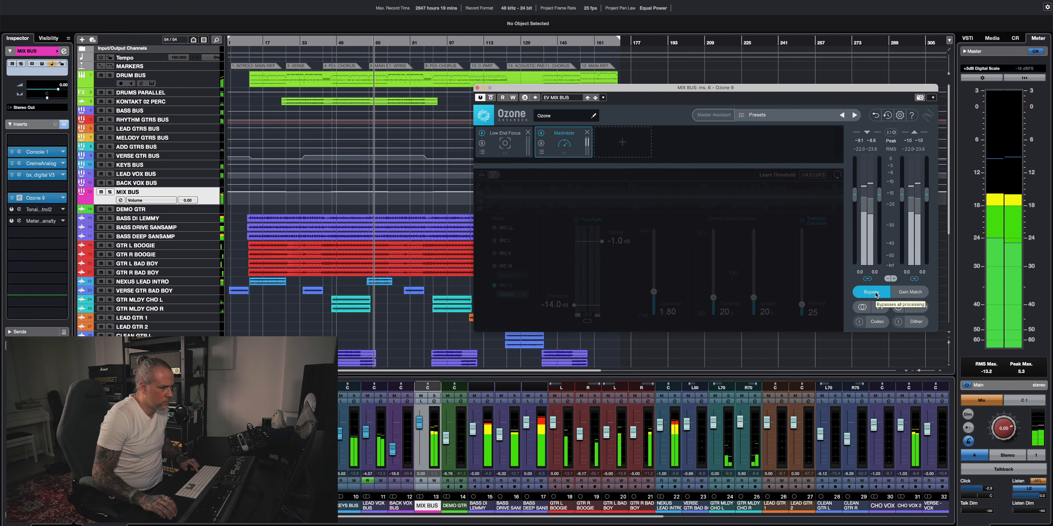
left_click(875, 291)
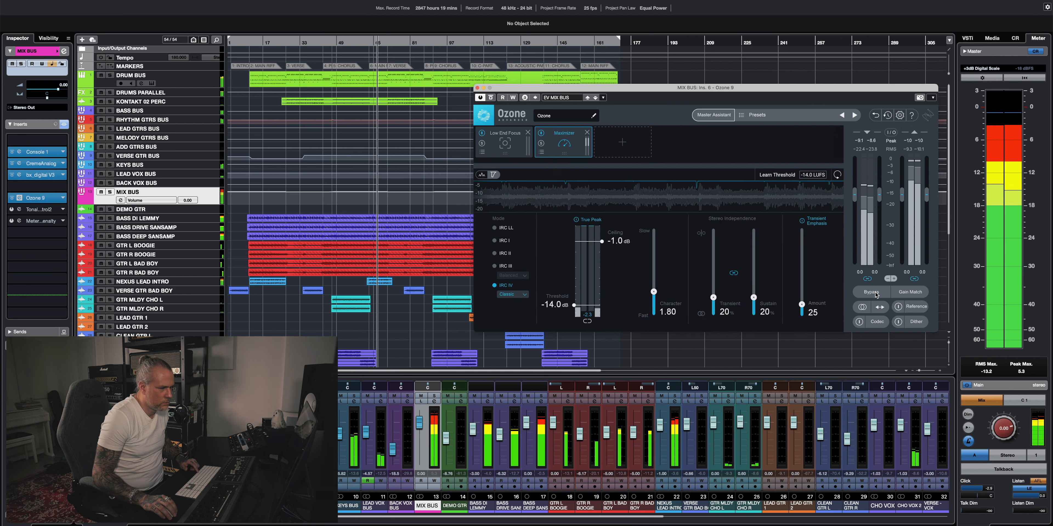
left_click(875, 292)
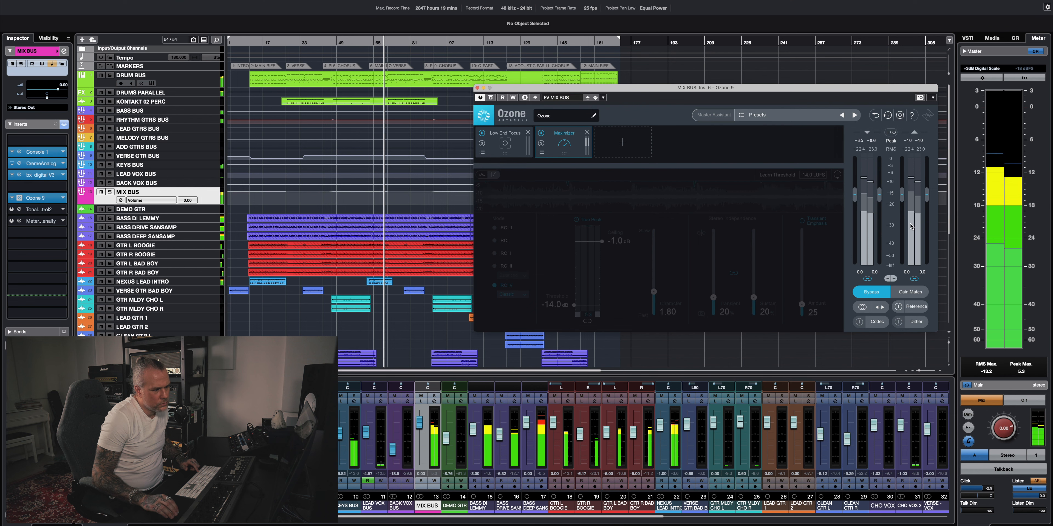
left_click(875, 292)
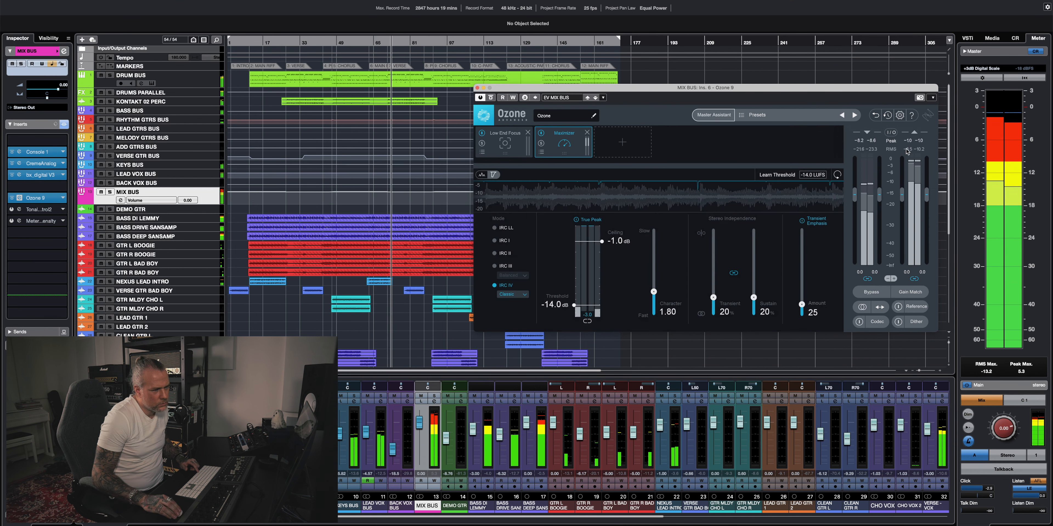
left_click(871, 292)
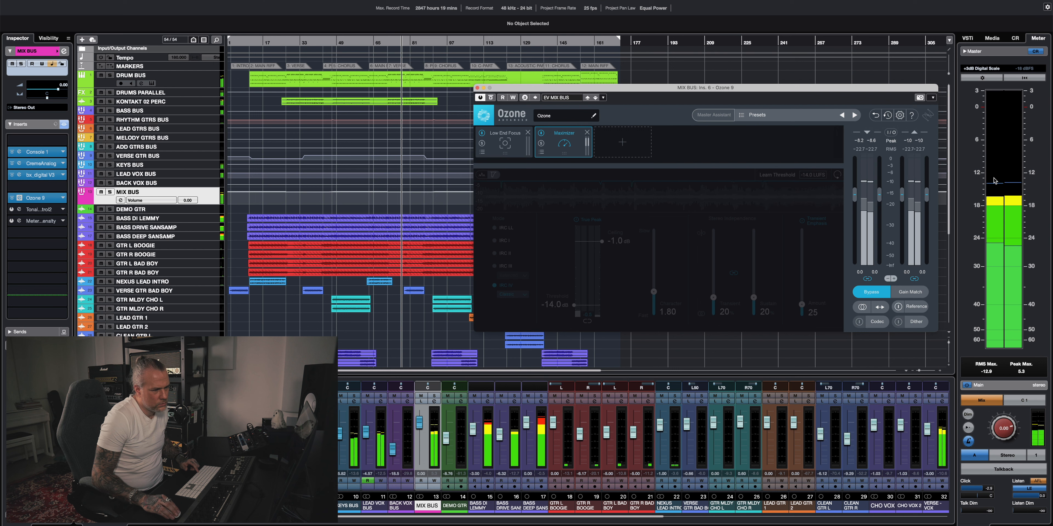
left_click(880, 295)
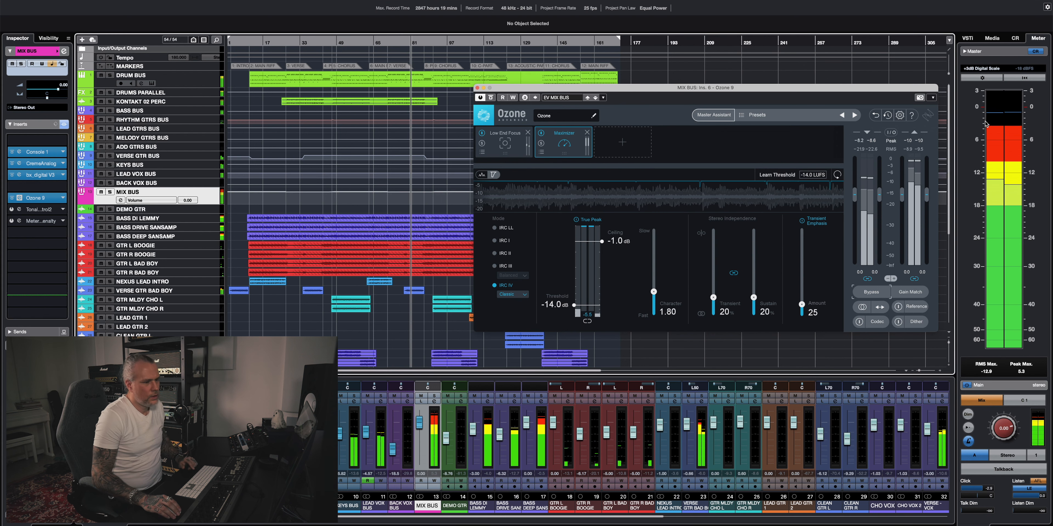
key("space")
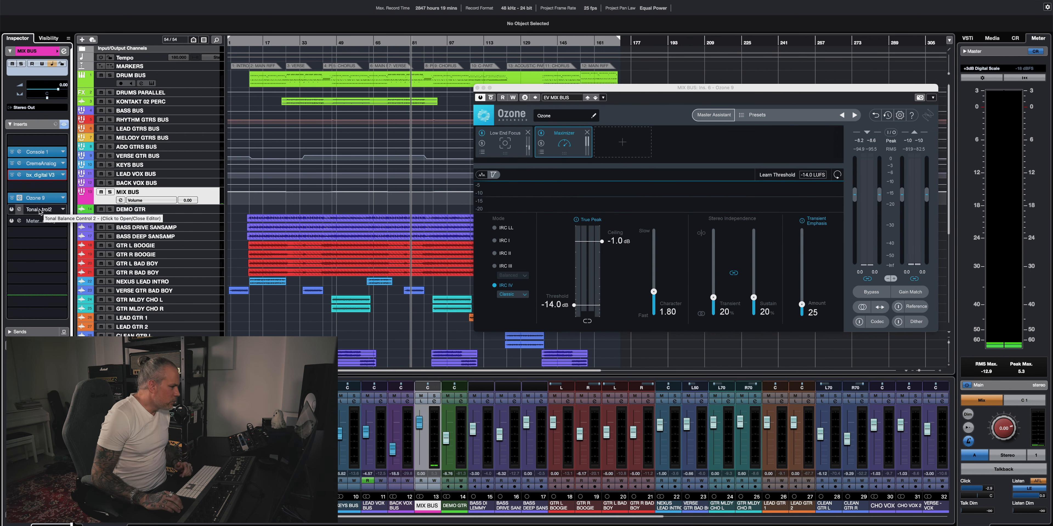
left_click(477, 87)
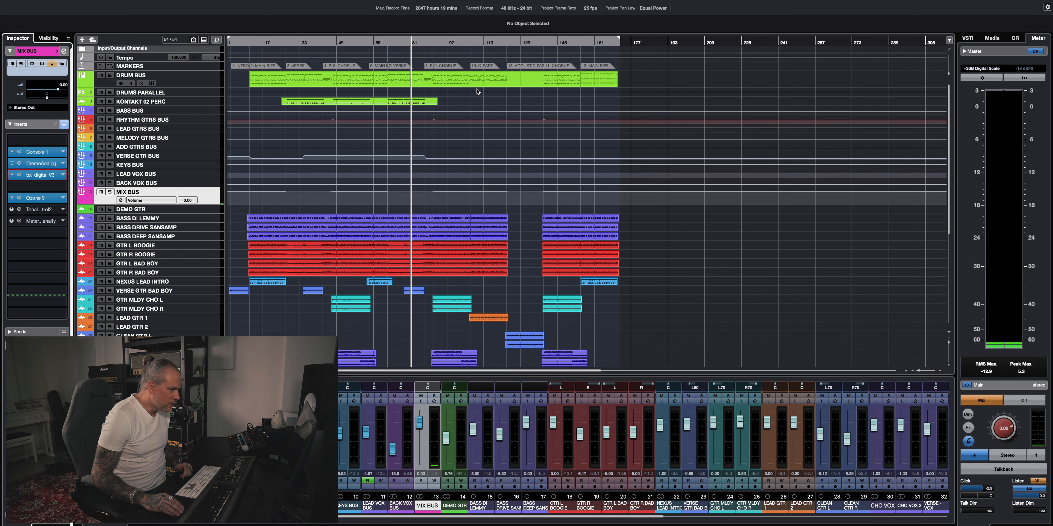
- Open the MIX BUS's Tonal Balance Control 2 and load the EV SANDMAN preset
left_click(43, 210)
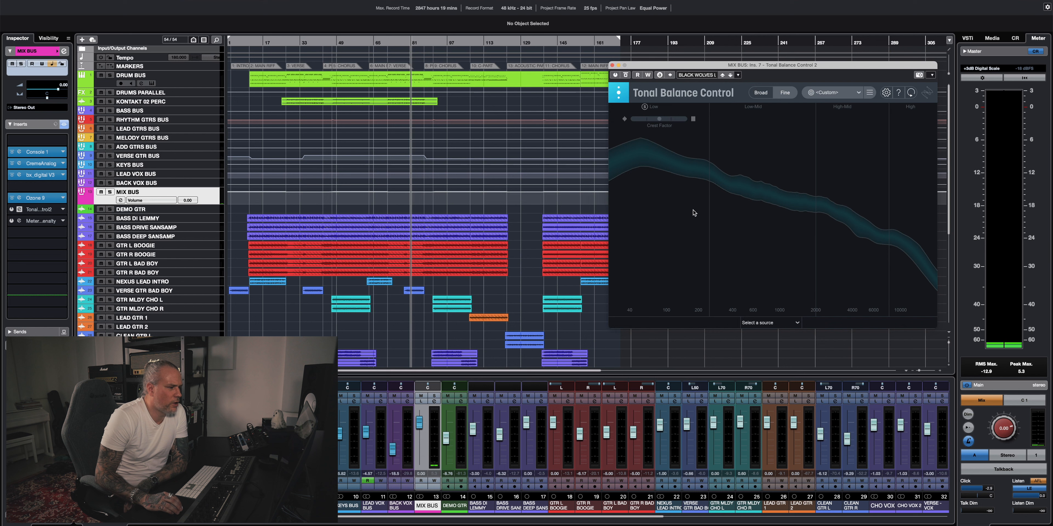
left_click(697, 76)
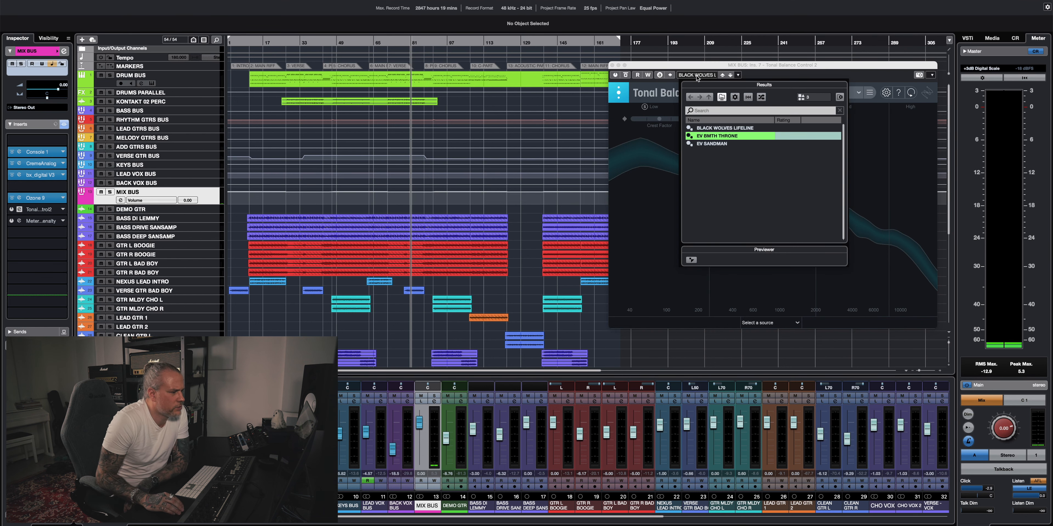
left_click(898, 77)
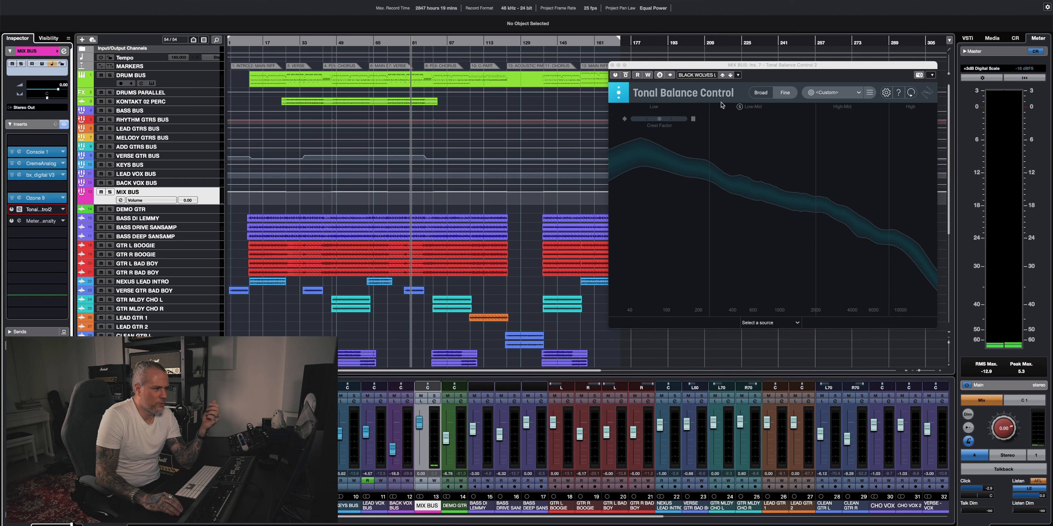
left_click(708, 78)
left_click(715, 145)
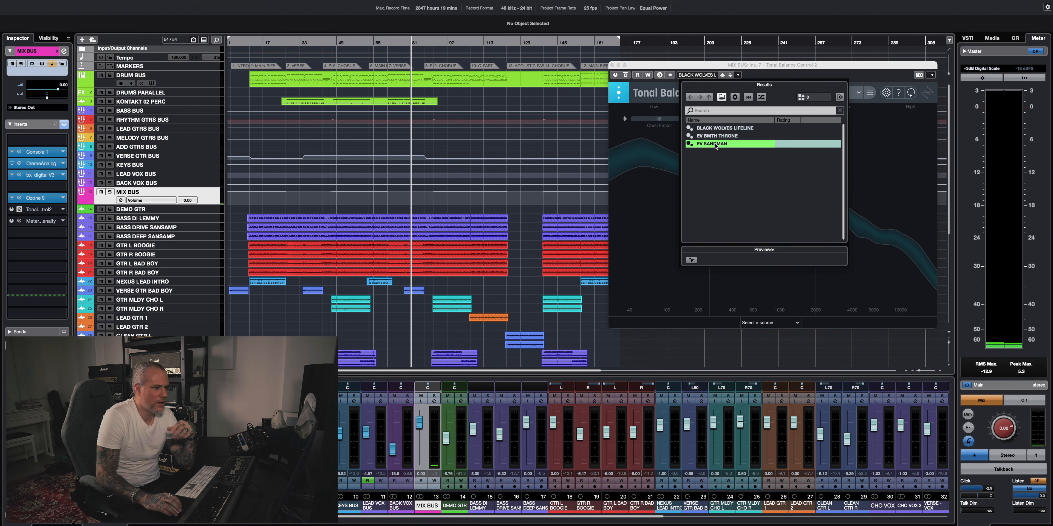
double_click(726, 144)
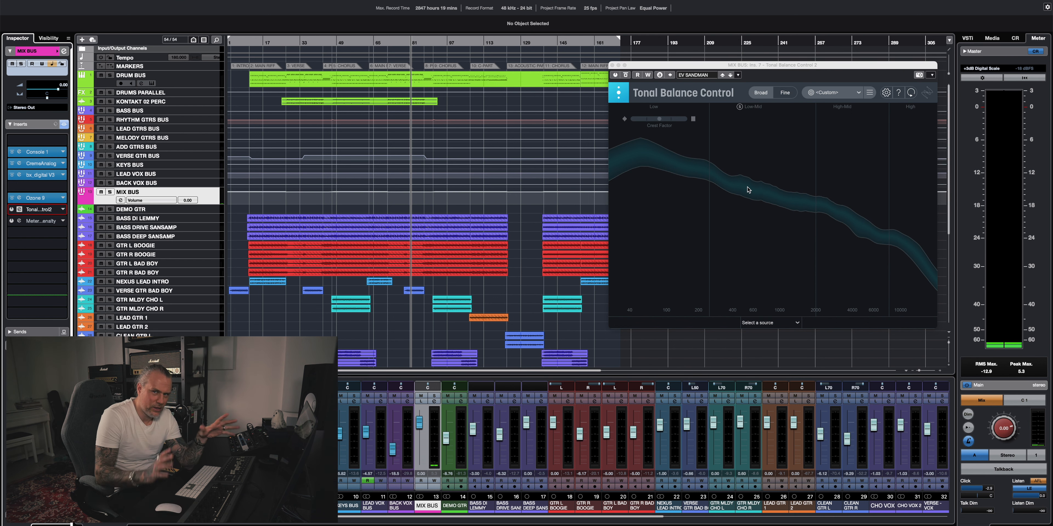
- Replace Tonal Balance Control with Loudness Penalty on screen, activate and reset the analyzer, and measure the streaming penalties while playing from about bar 76
left_click(612, 66)
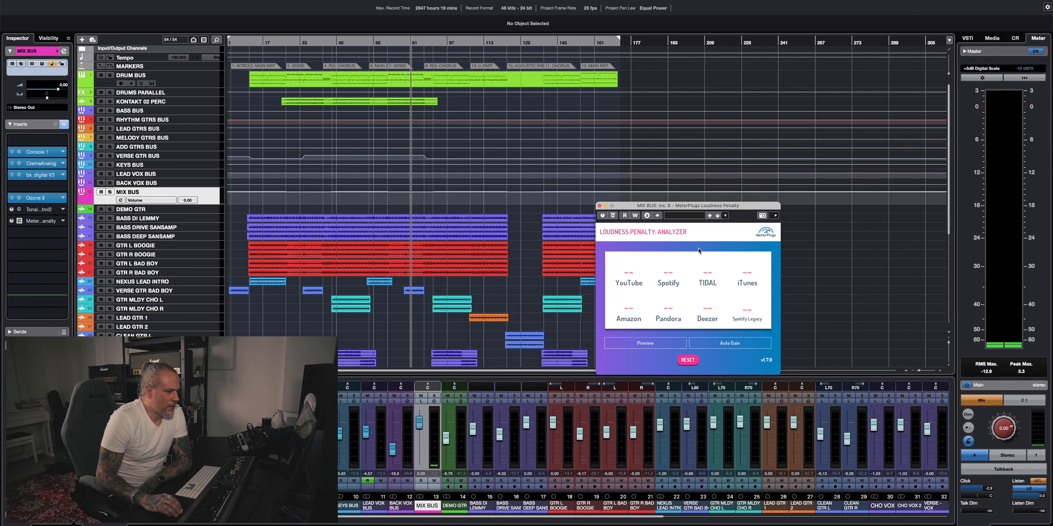
scroll(390, 55, "down", 1)
scroll(406, 43, "left", 1)
left_click(406, 42)
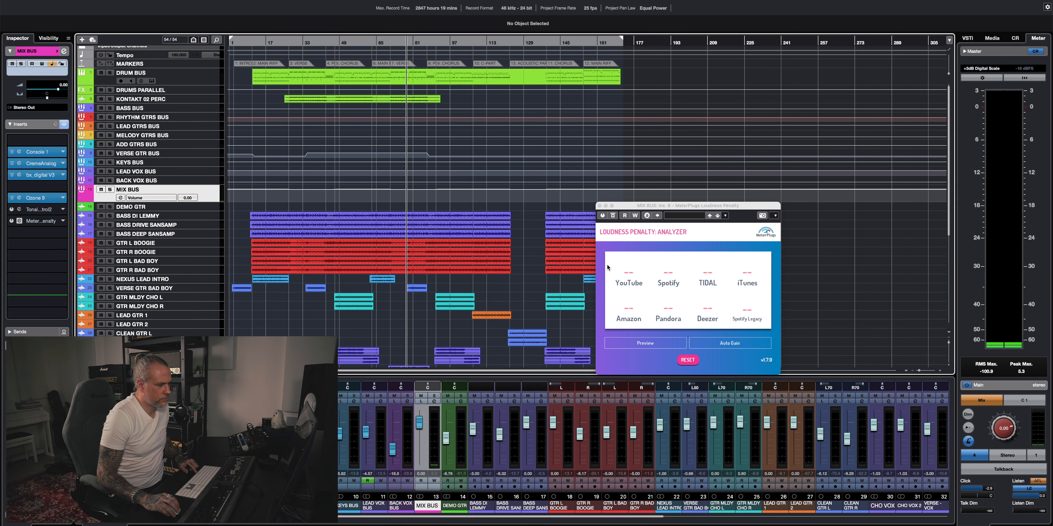
key("space")
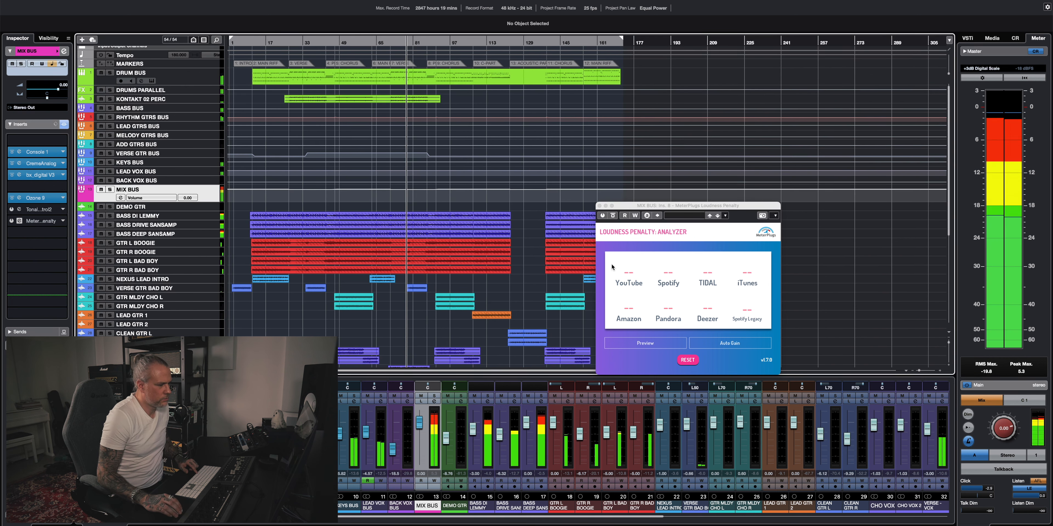
left_click(687, 361)
left_click(13, 221)
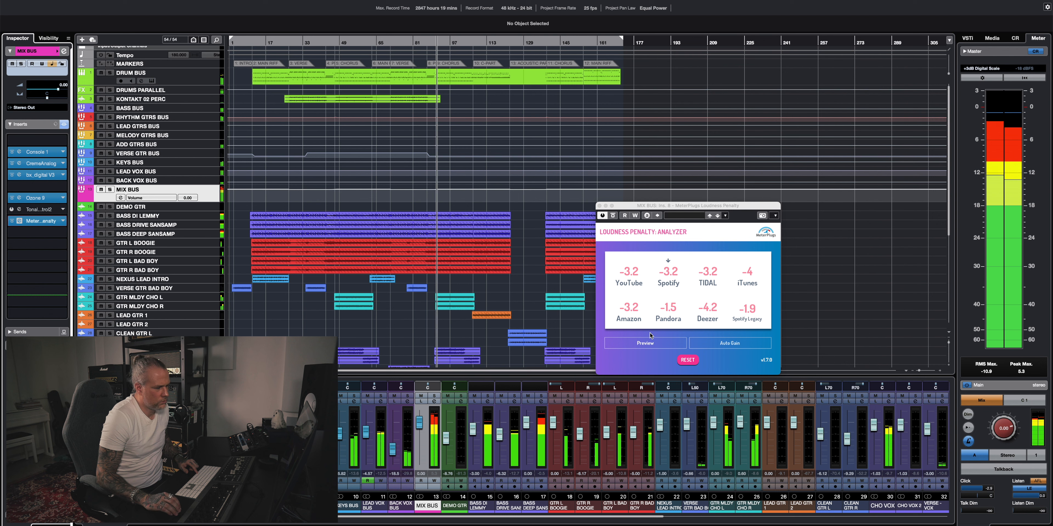
left_click(647, 343)
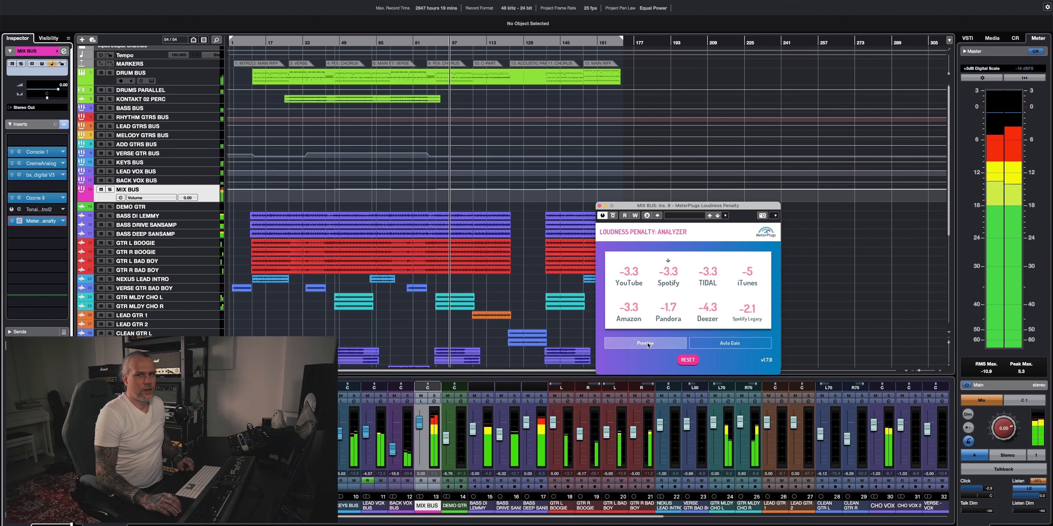
key("space")
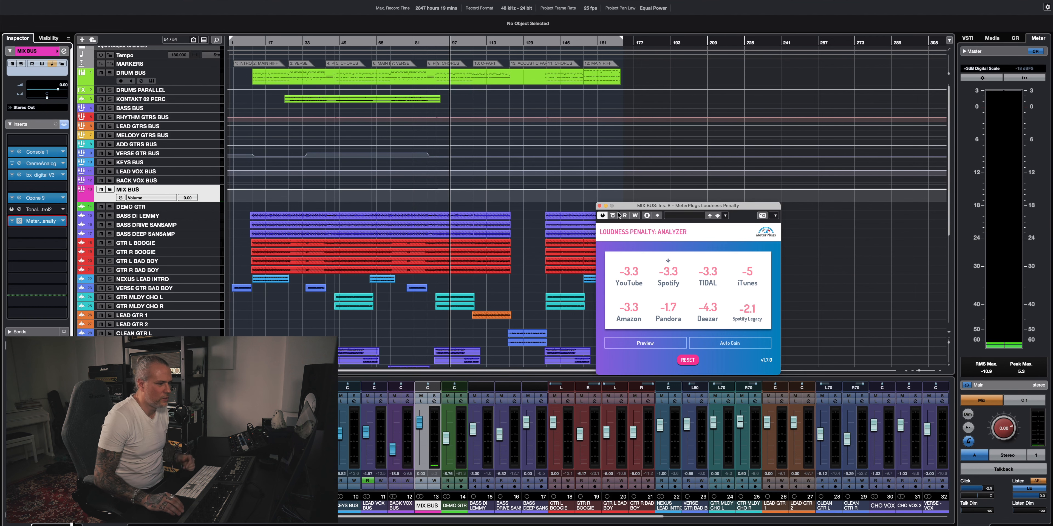
- Deactivate the MIX BUS's Loudness Penalty insert and close its window
left_click(599, 206)
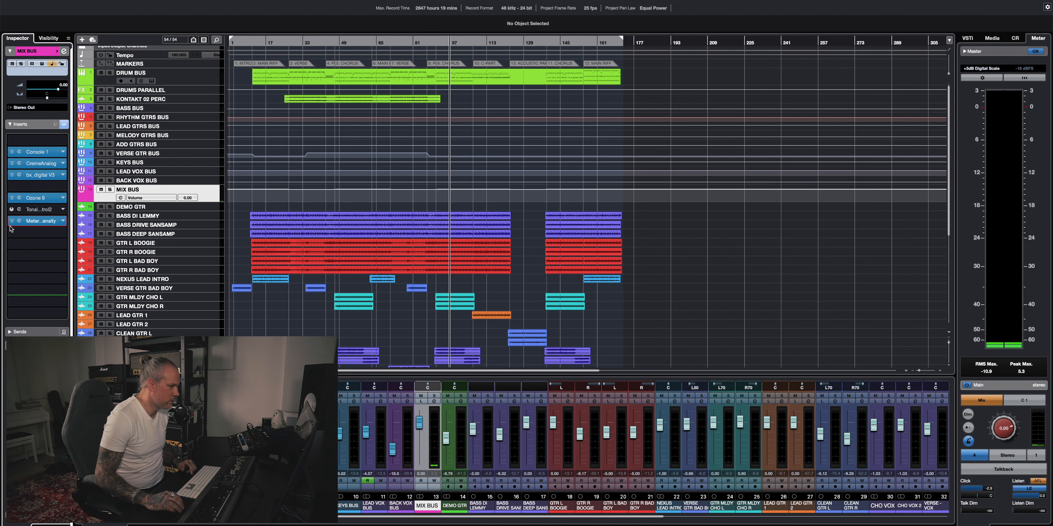
left_click(30, 221)
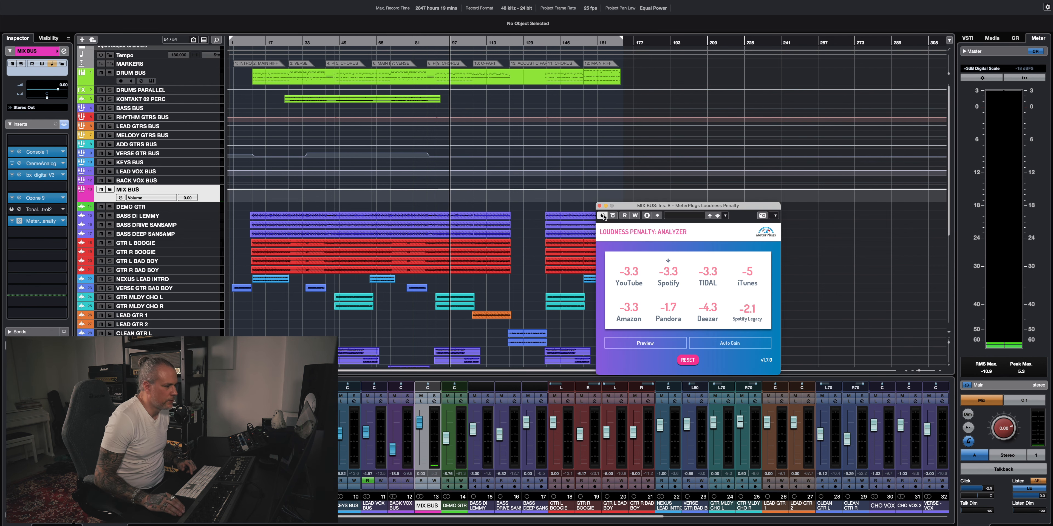
left_click(599, 206)
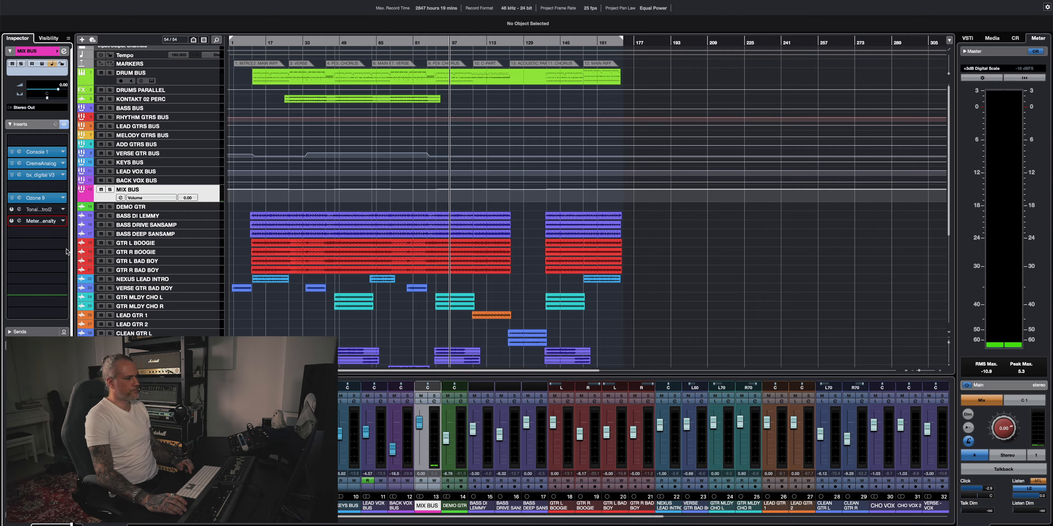